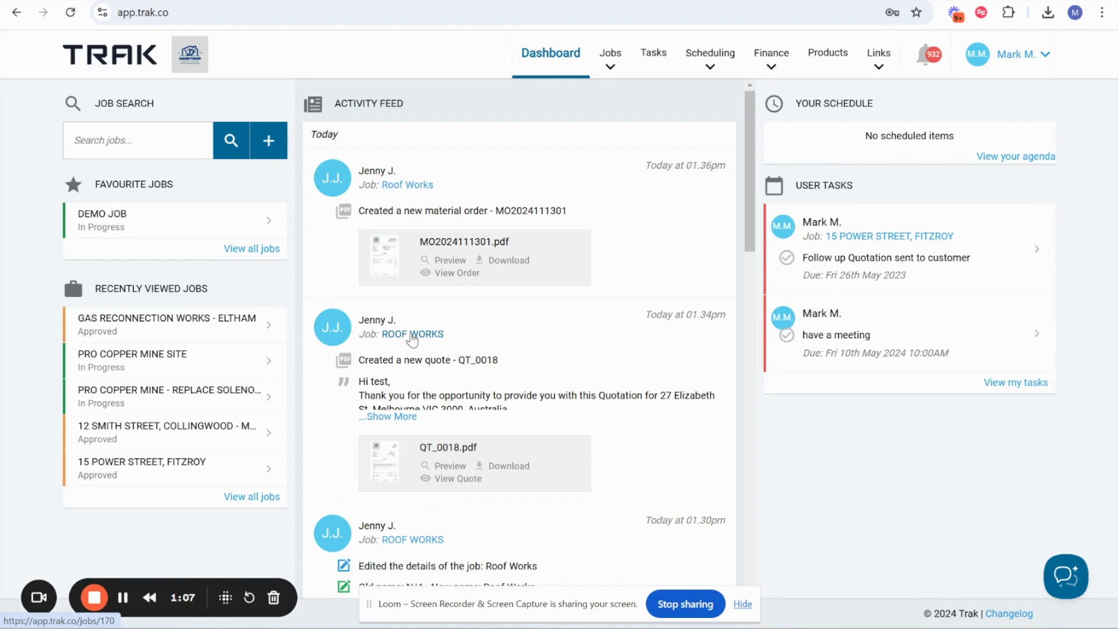
- Open the Roof Works job from the activity feed and show its quotes
left_click(412, 336)
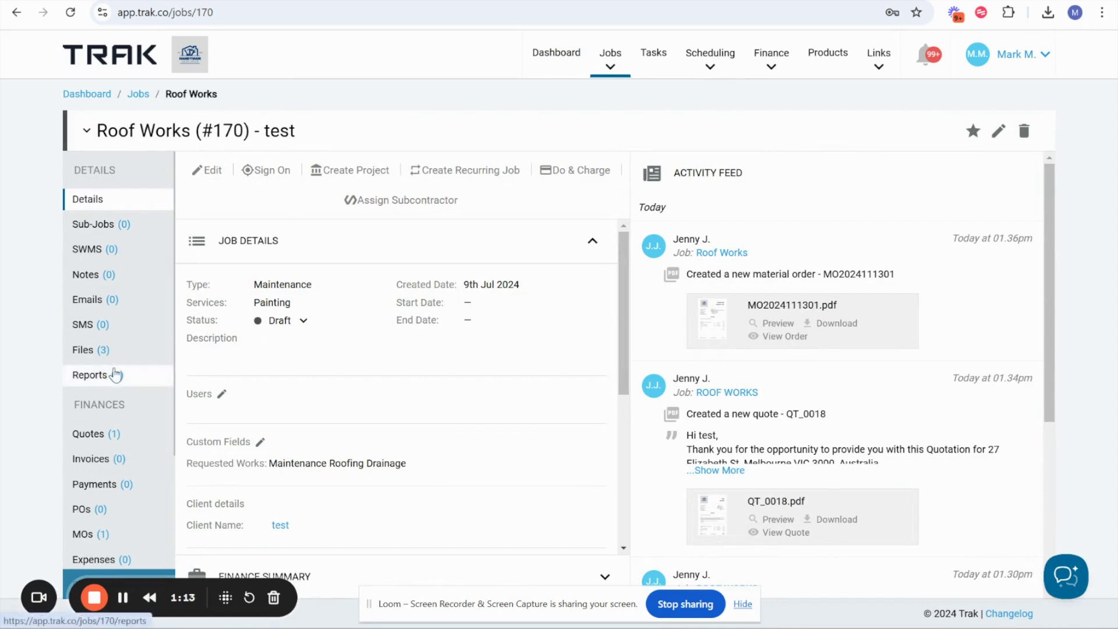
scroll(113, 372, "down", 1)
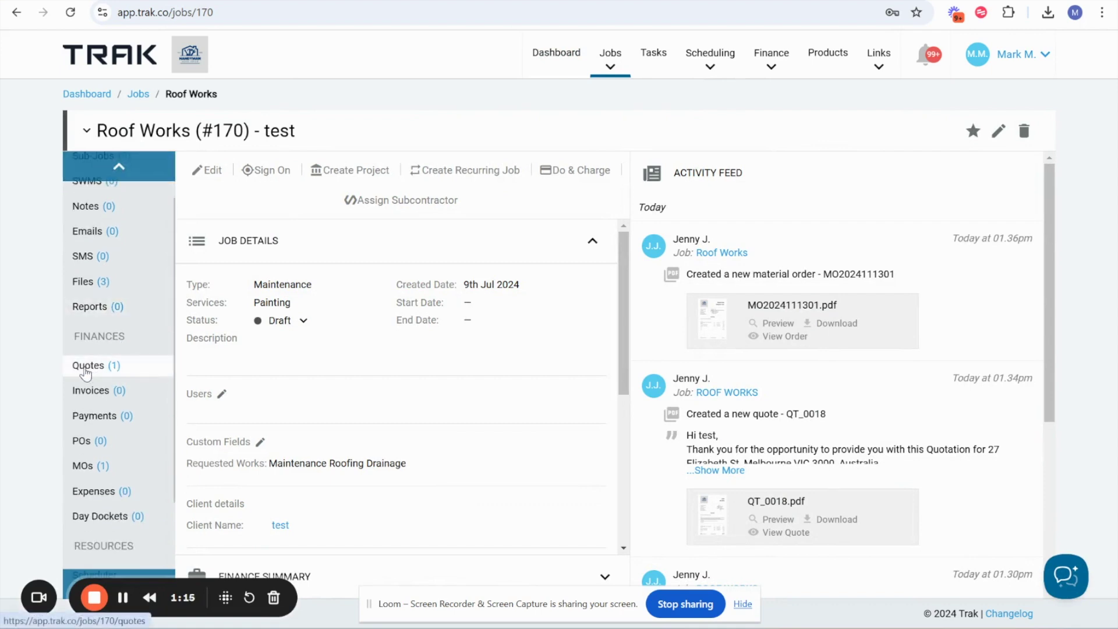
left_click(88, 373)
scroll(87, 367, "down", 1)
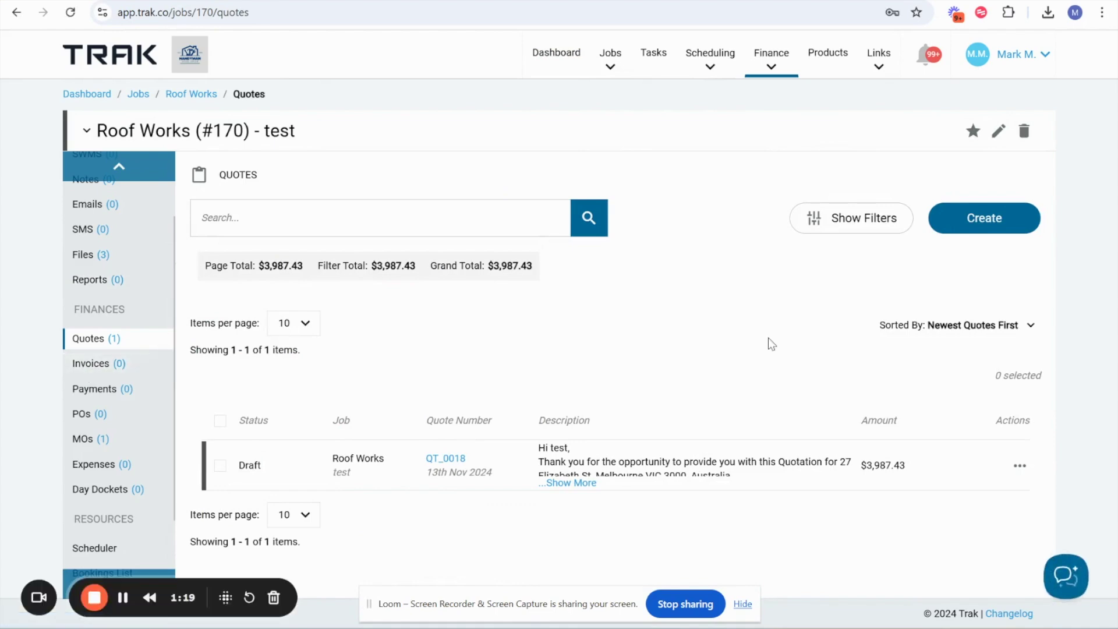
- Create a new quote and add a section containing an item named "flashings"
left_click(964, 217)
scroll(620, 337, "down", 10)
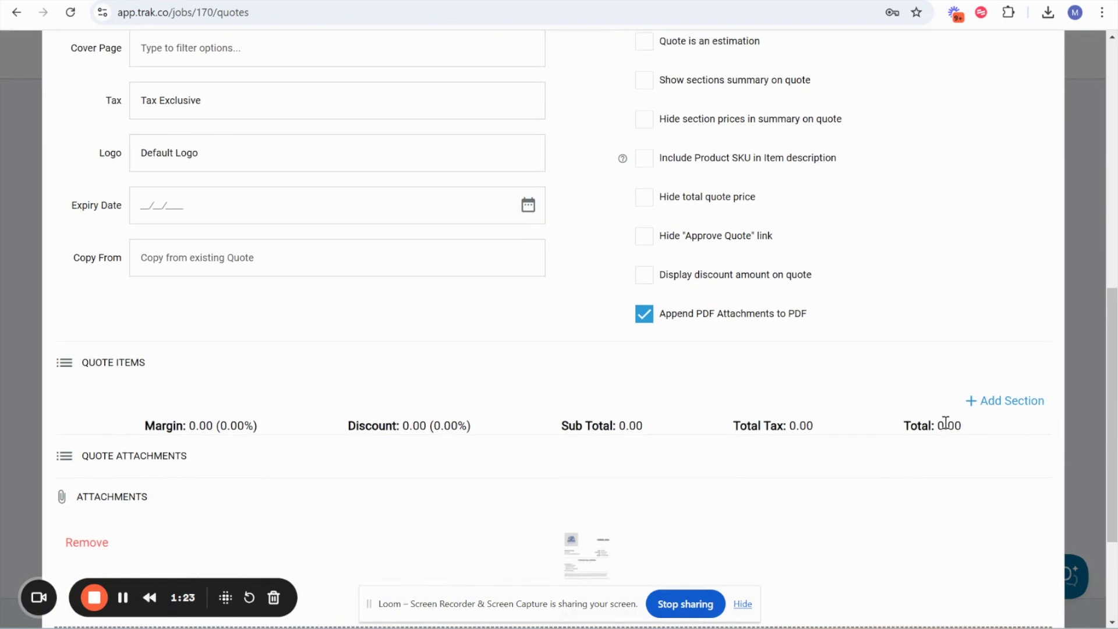
left_click(1005, 400)
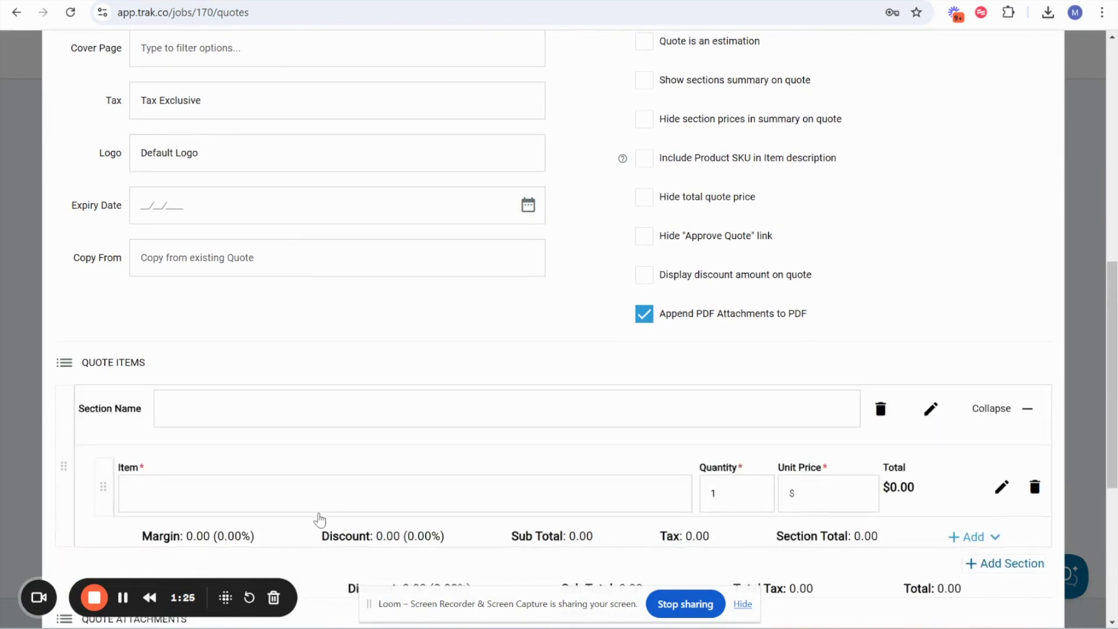
left_click(184, 500)
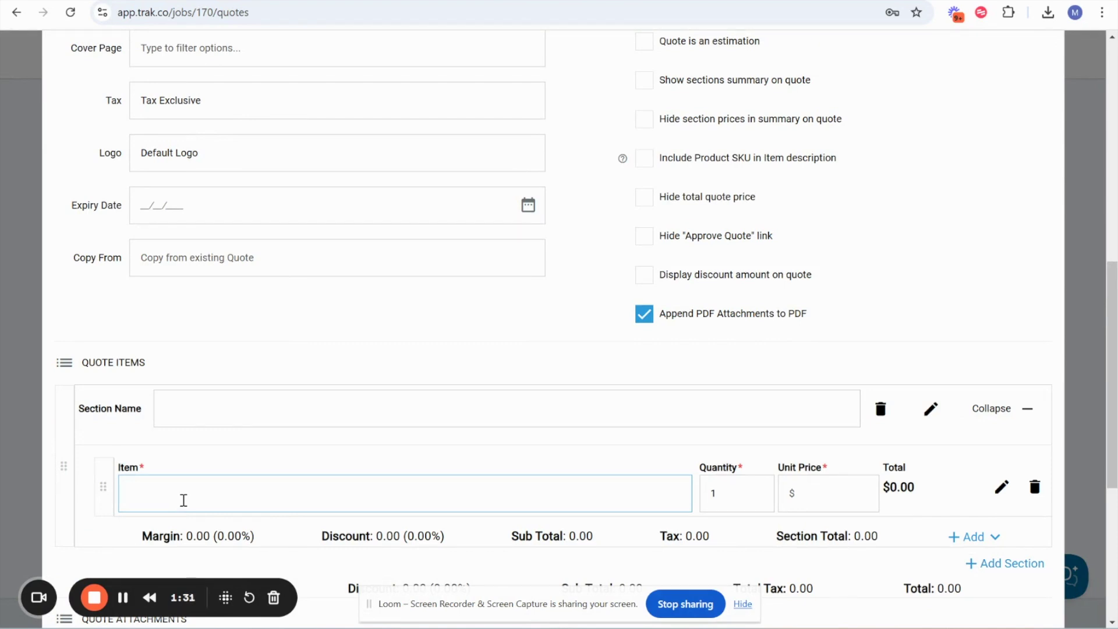
type("flashings")
- Expand the flashings item's details and set its units to LM (Tally)
left_click(999, 491)
scroll(996, 489, "down", 2)
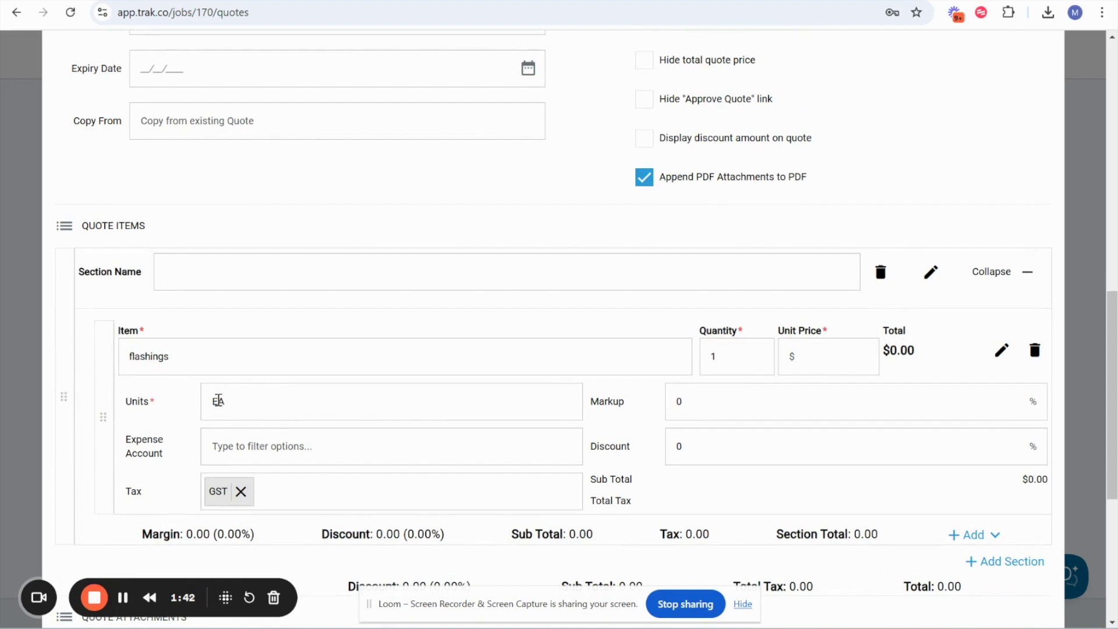
left_click(248, 411)
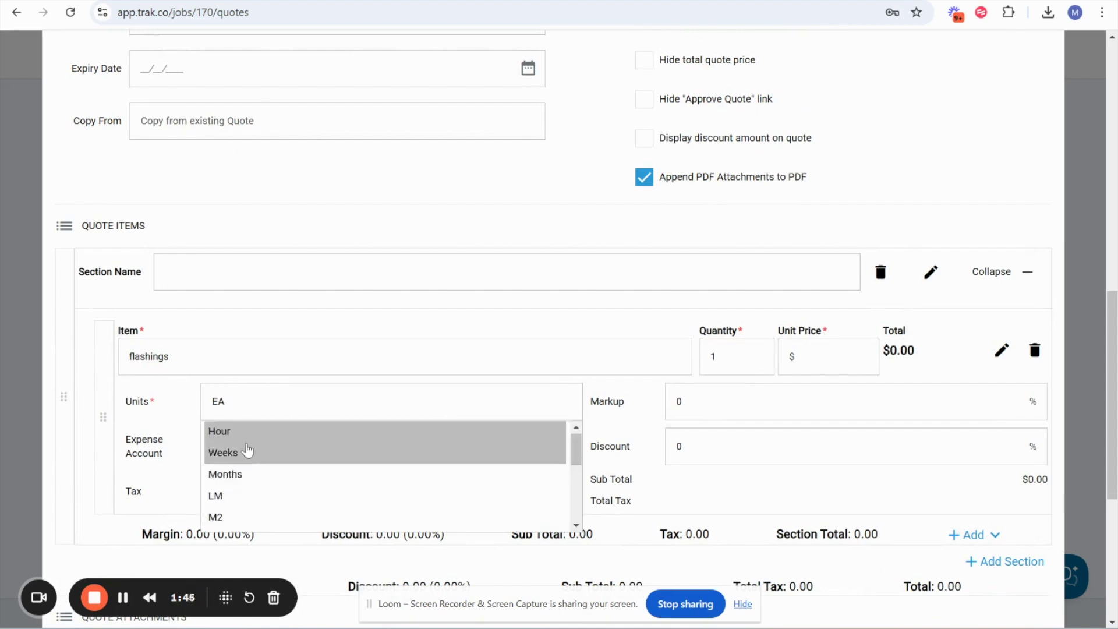
scroll(252, 466, "down", 3)
scroll(254, 469, "down", 1)
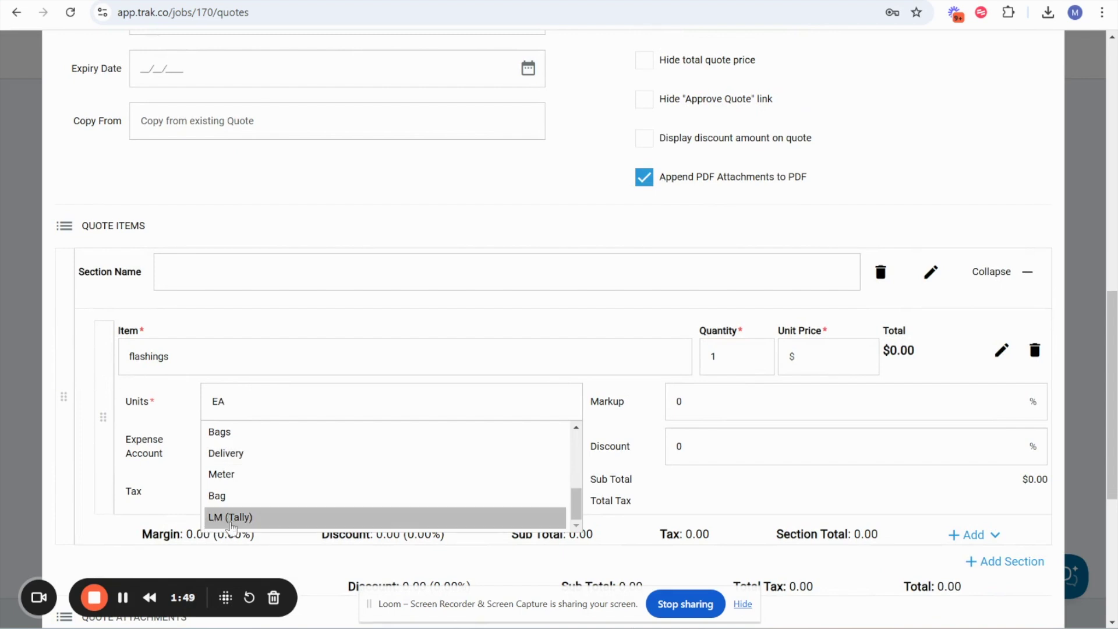
left_click(232, 518)
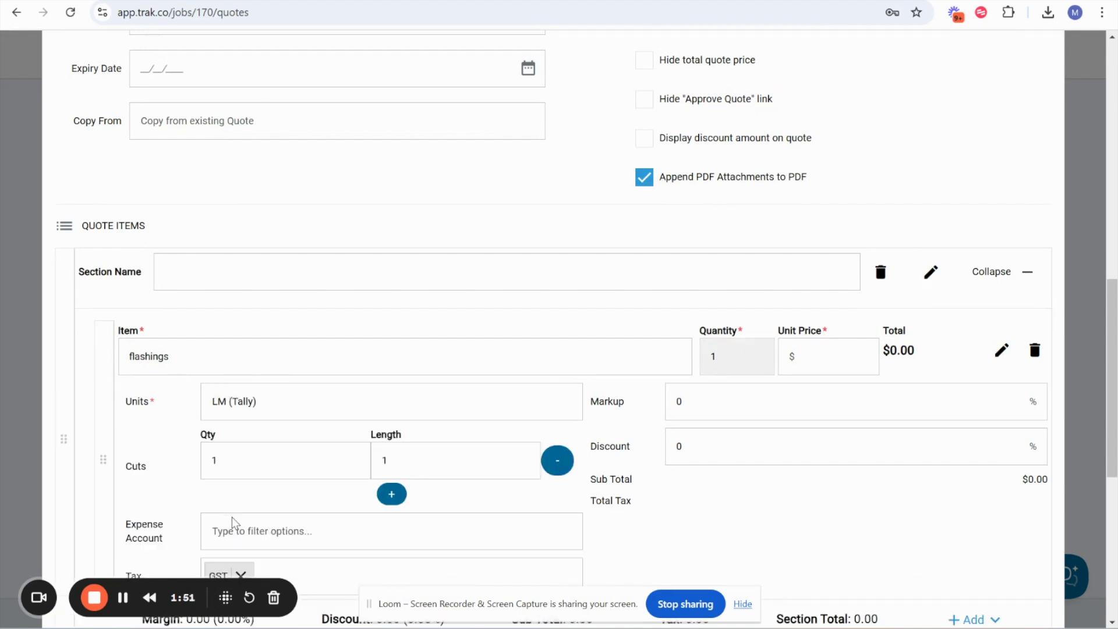
- Enter a flashings cut with quantity 3 and length 12.560, and set the unit price to $12.50
left_click_drag(124, 356, 202, 365)
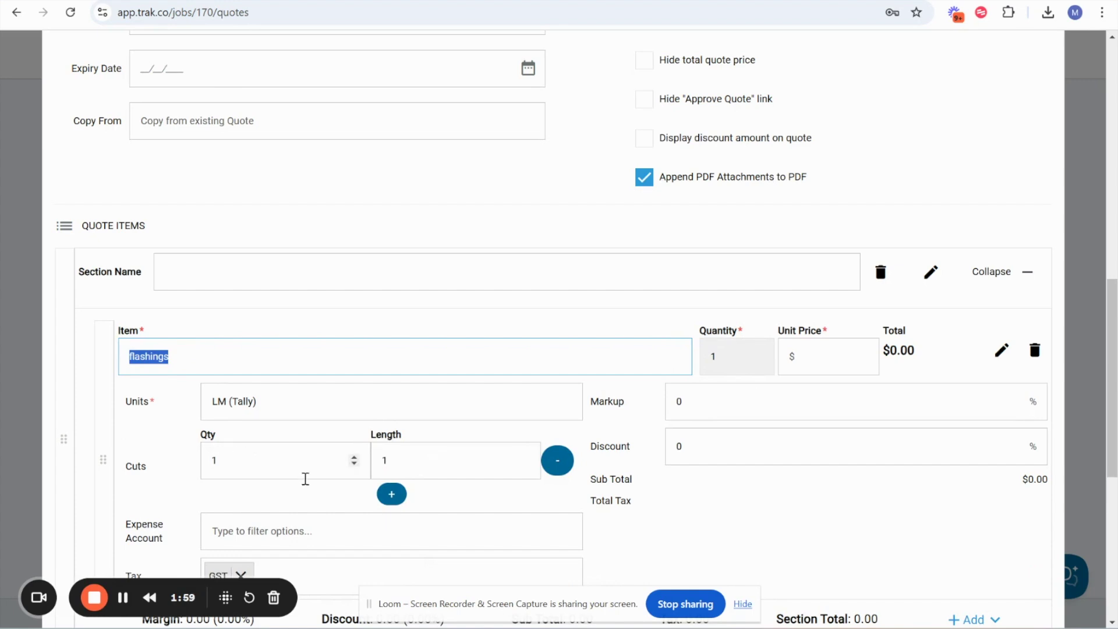
left_click(255, 462)
key("BackSpace")
type("3")
left_click(429, 463)
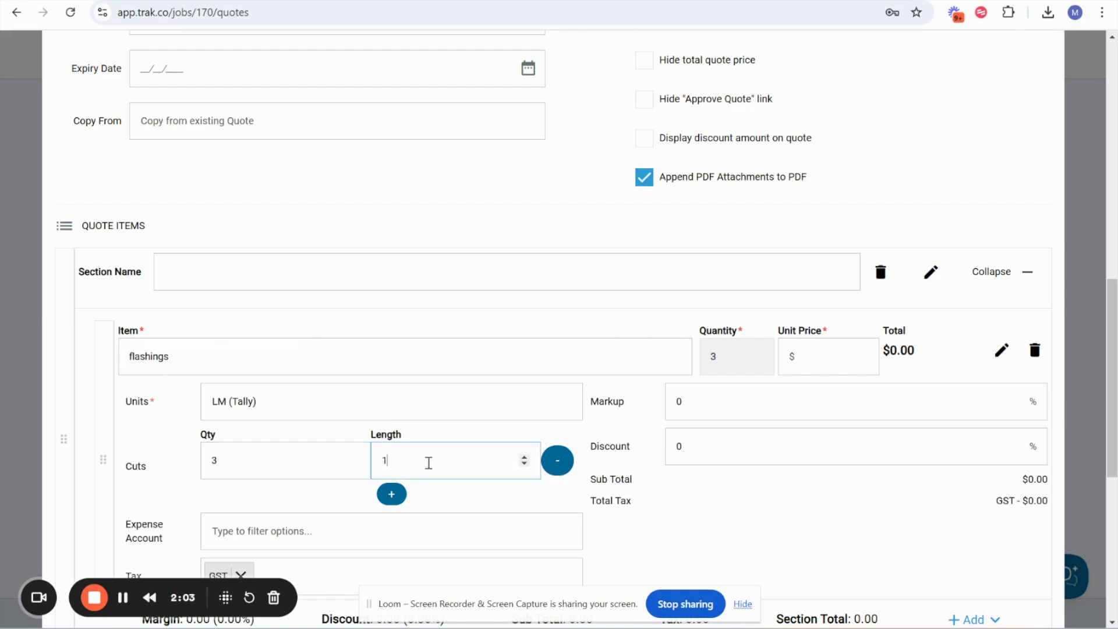
type("12.560")
left_click(661, 518)
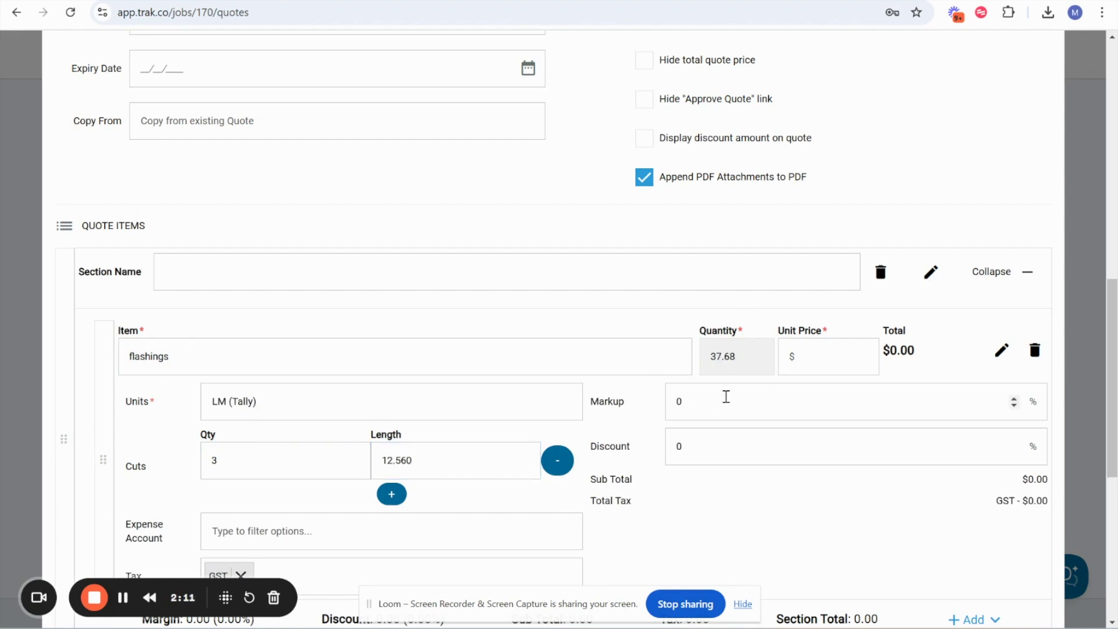
left_click(818, 357)
type("12.50")
left_click(753, 488)
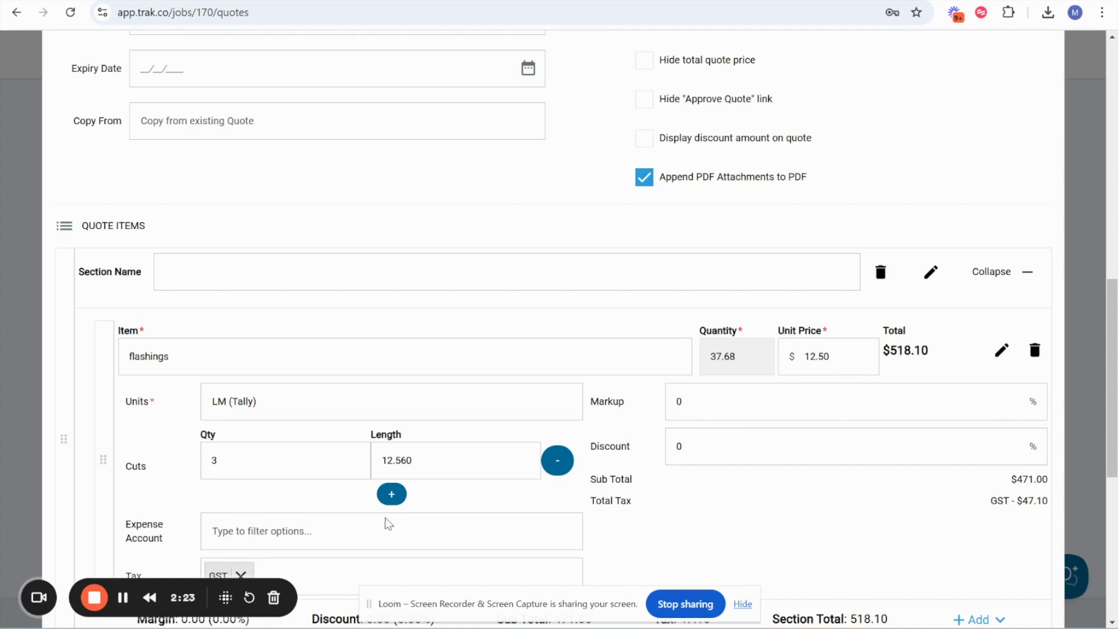
- Add a second cut to the flashings item with quantity 2 and length 1.250
left_click(392, 494)
scroll(263, 486, "down", 1)
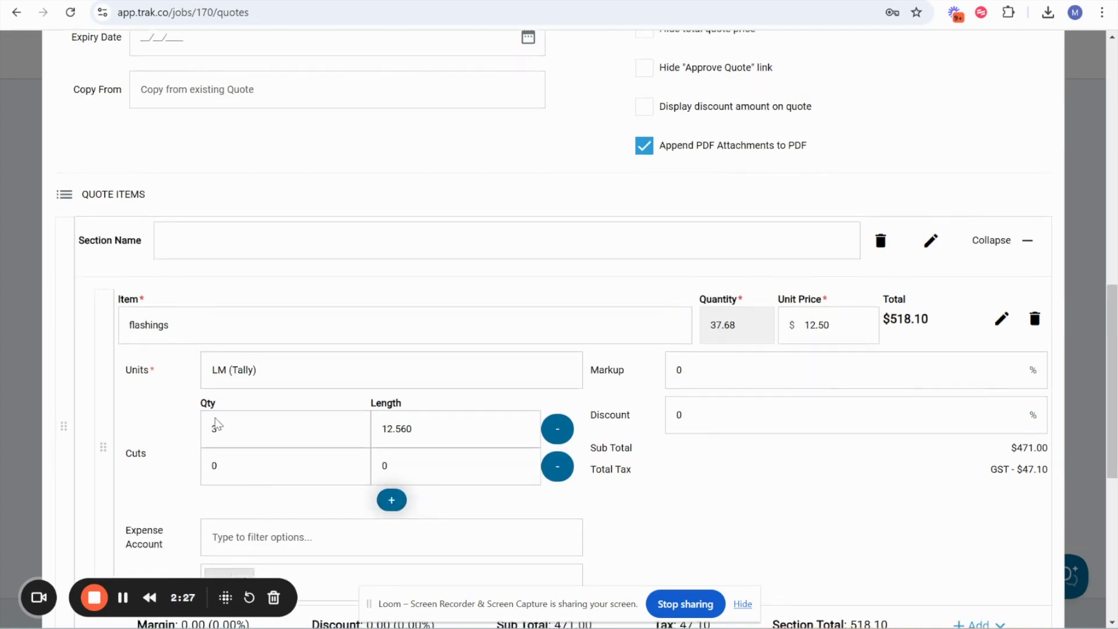
left_click(236, 464)
key("BackSpace")
type("2")
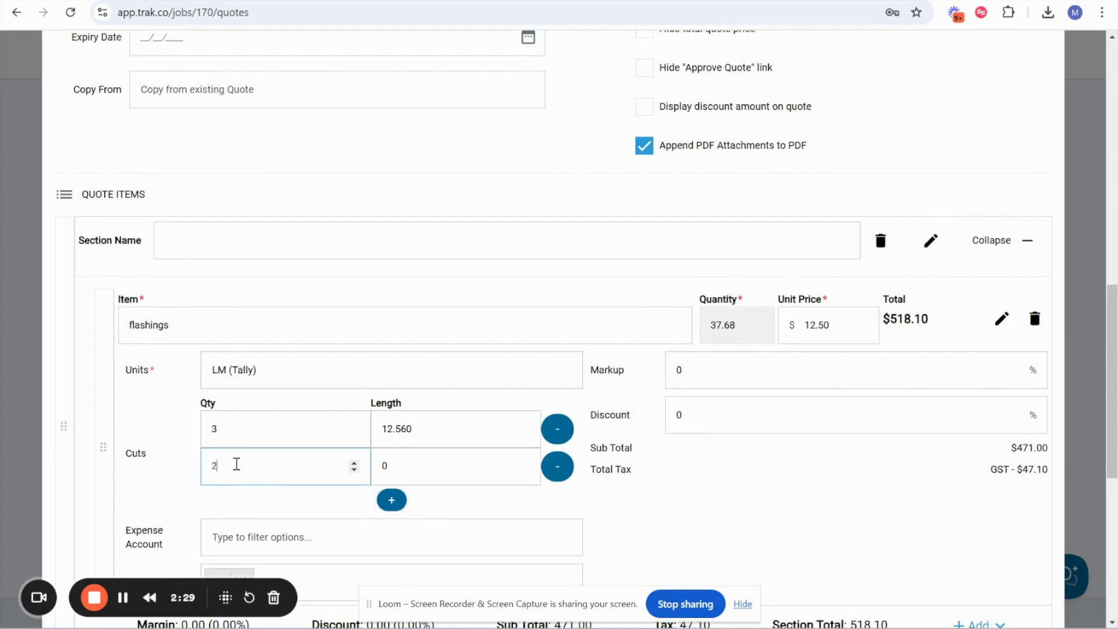
left_click(412, 466)
key("BackSpace")
type("1.2")
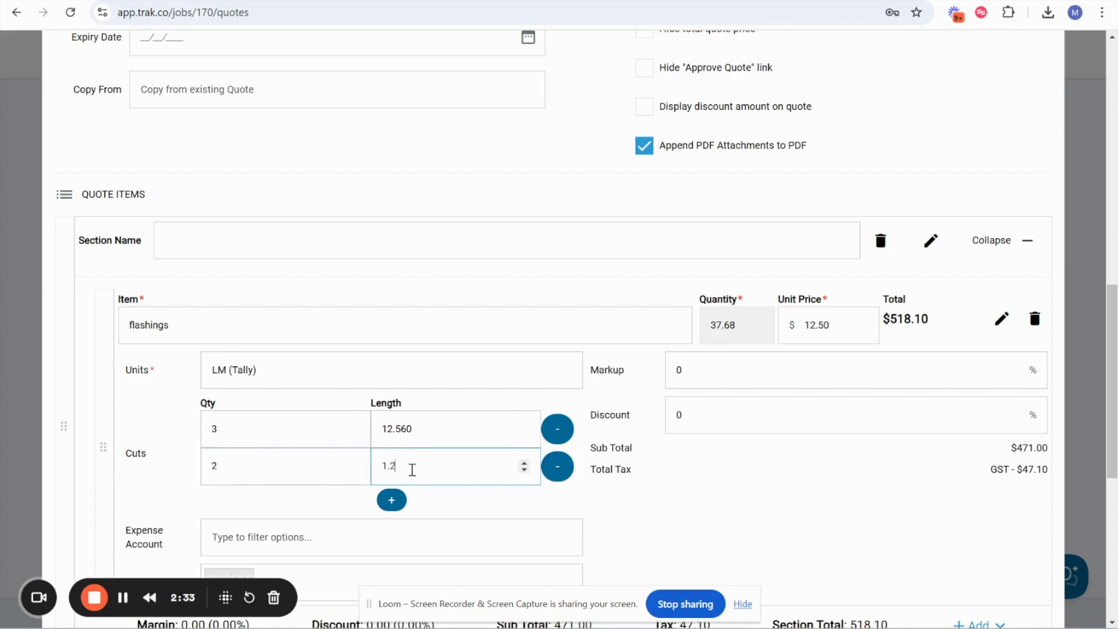
type("50")
left_click(747, 495)
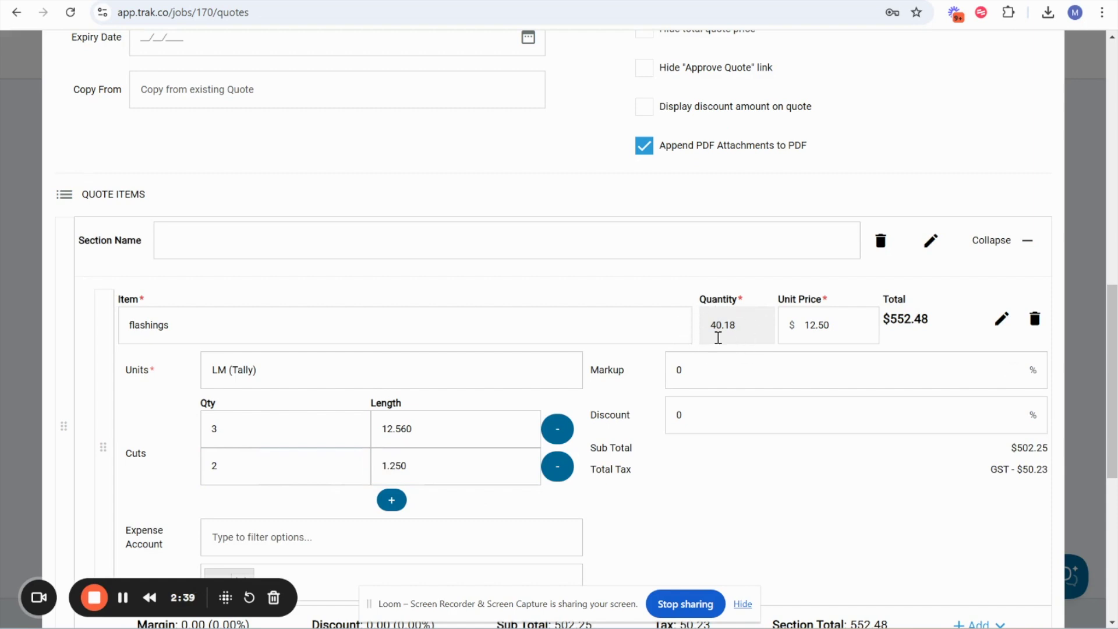
mouse_move(715, 320)
mouse_move(379, 471)
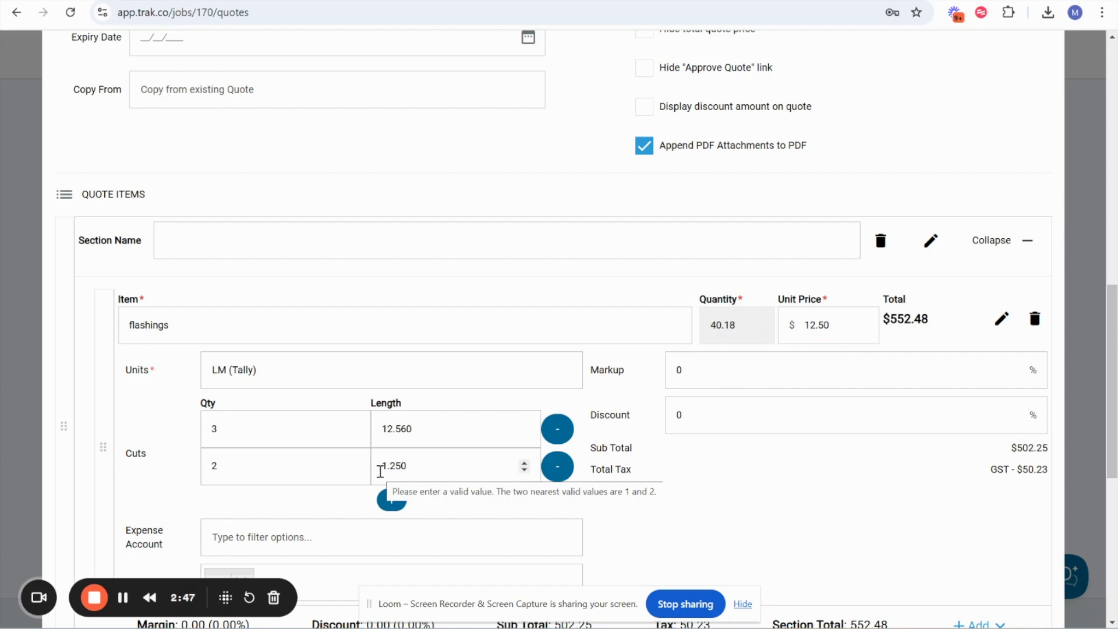
left_click(742, 466)
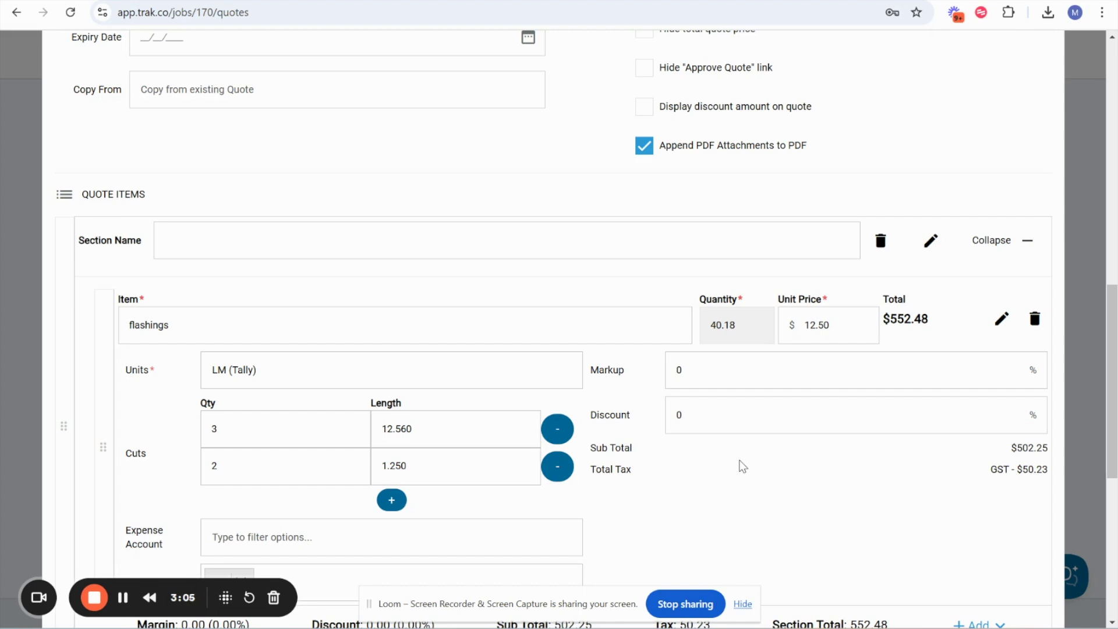
- Close the quote form without saving and reload the job's quotes page, discarding the changes
scroll(866, 332, "up", 12)
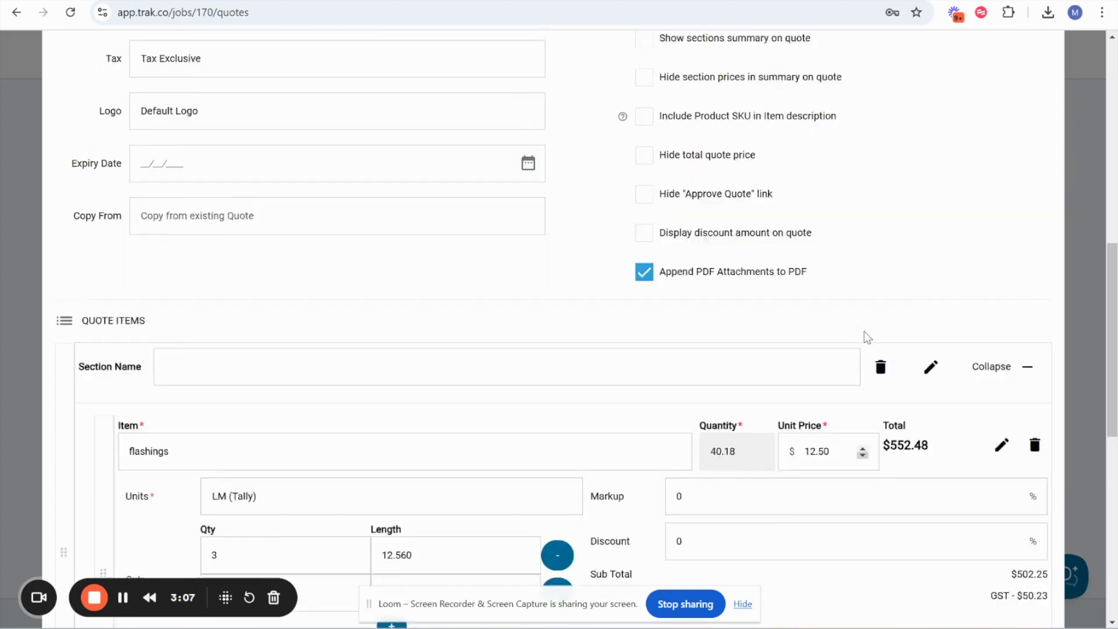
left_click(1044, 73)
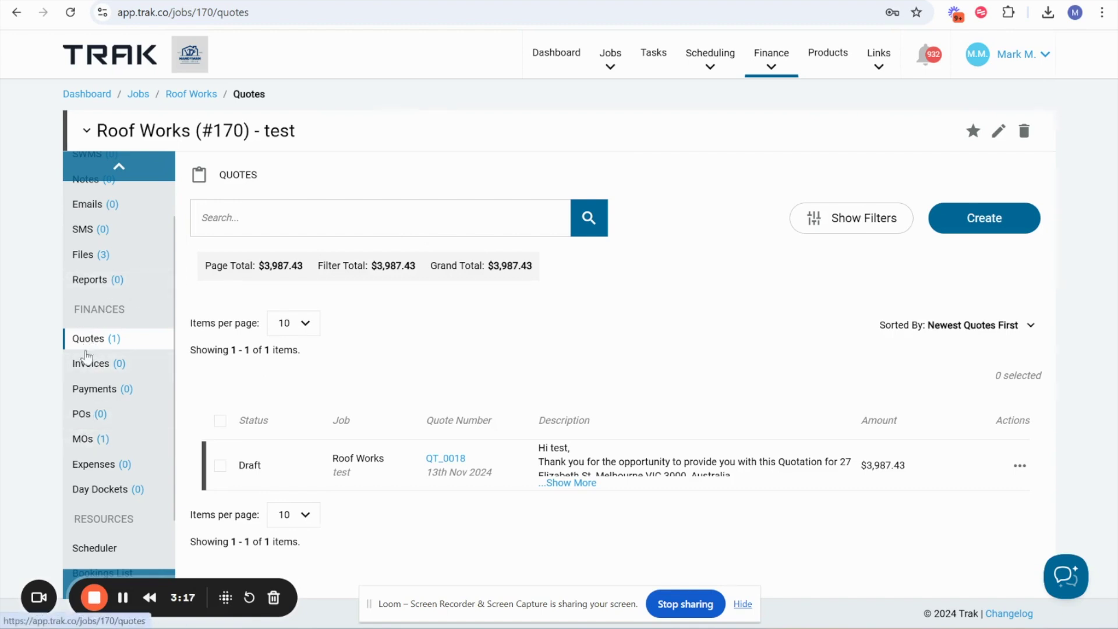
left_click(71, 14)
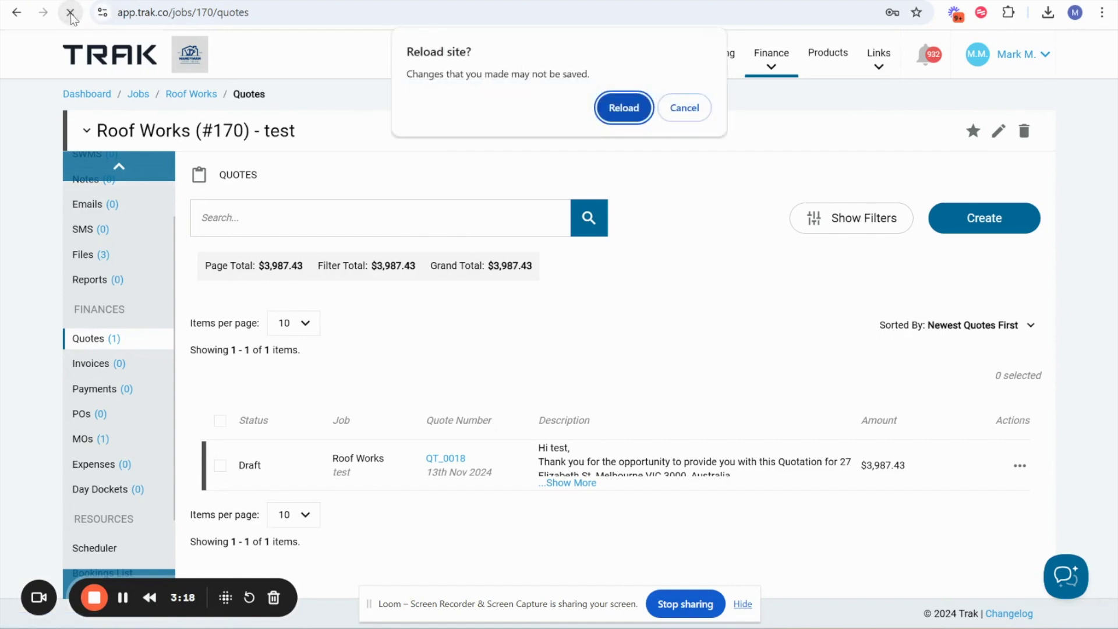
left_click(627, 119)
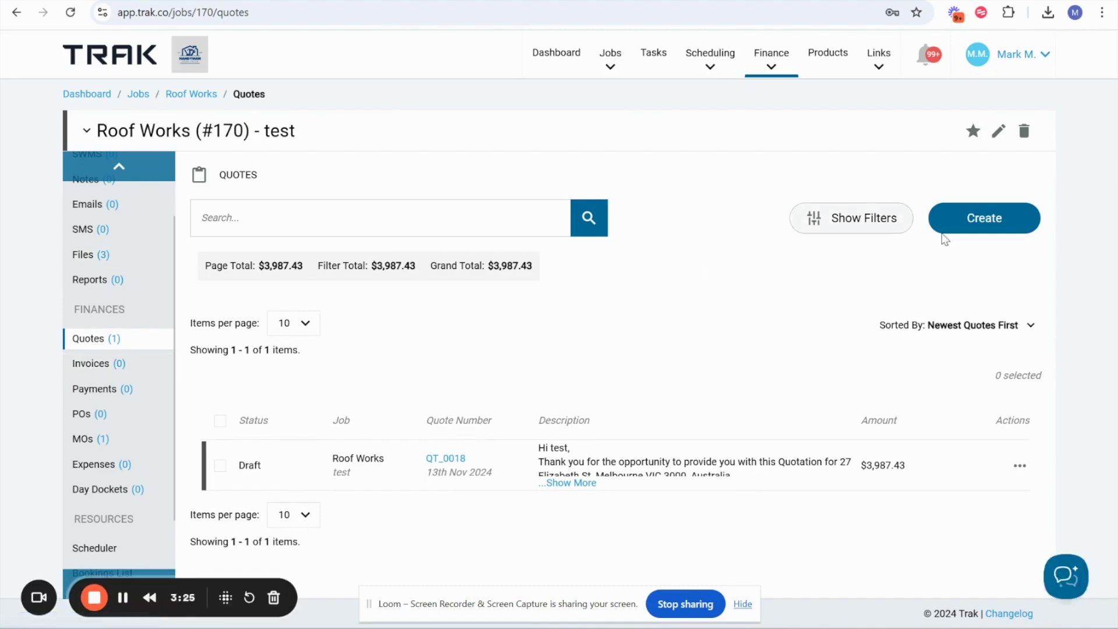
- Create a new quote for the job using the "Full roof - Double Storey" template
left_click(960, 228)
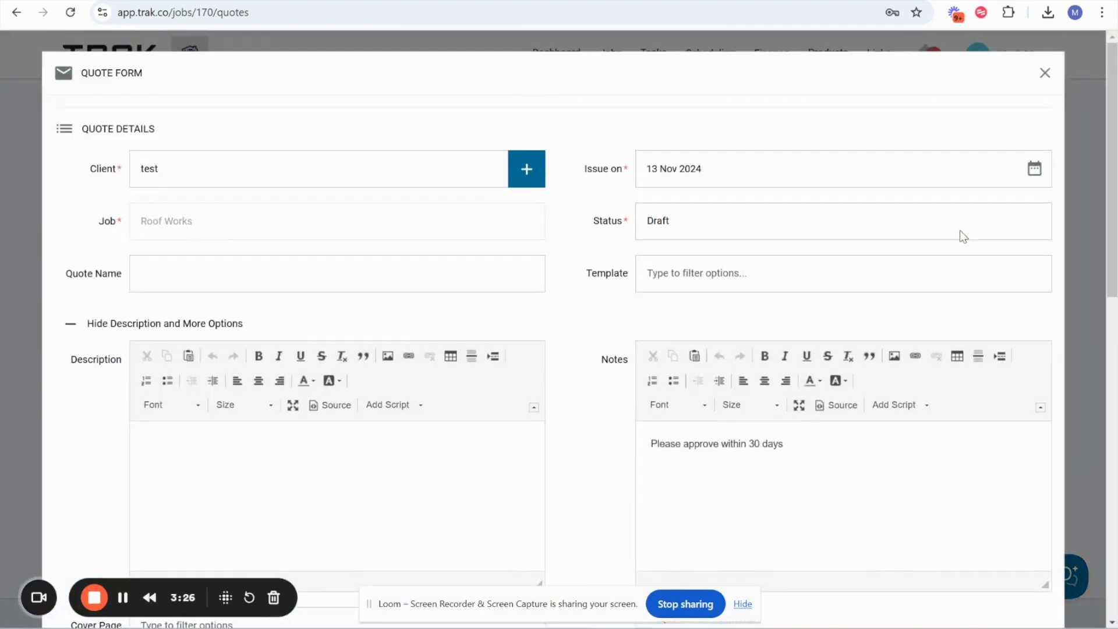
left_click(686, 278)
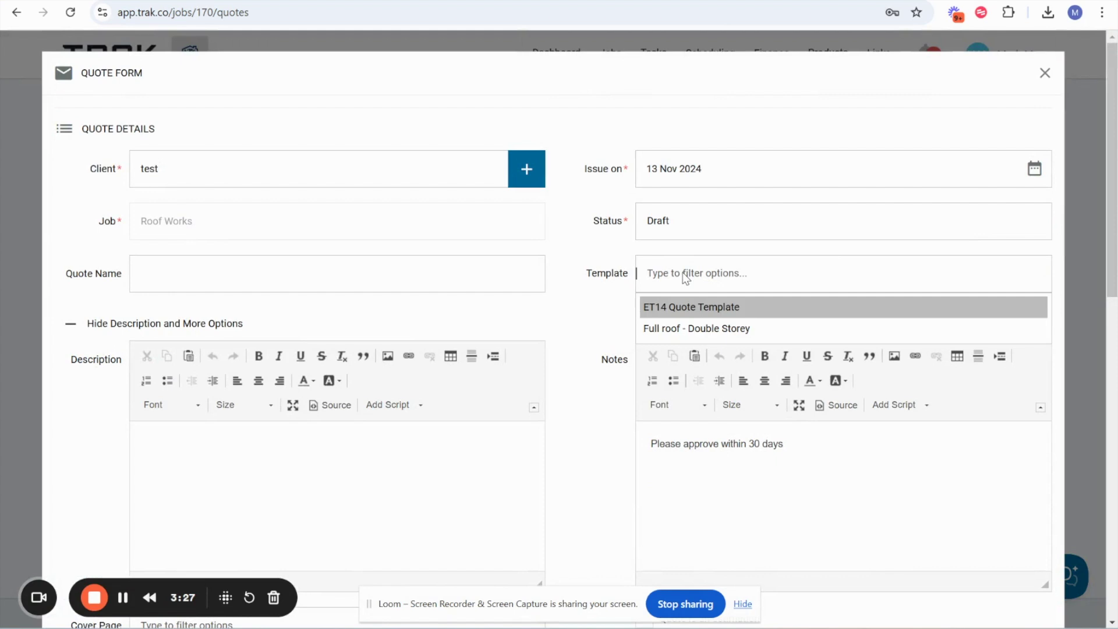
left_click(676, 329)
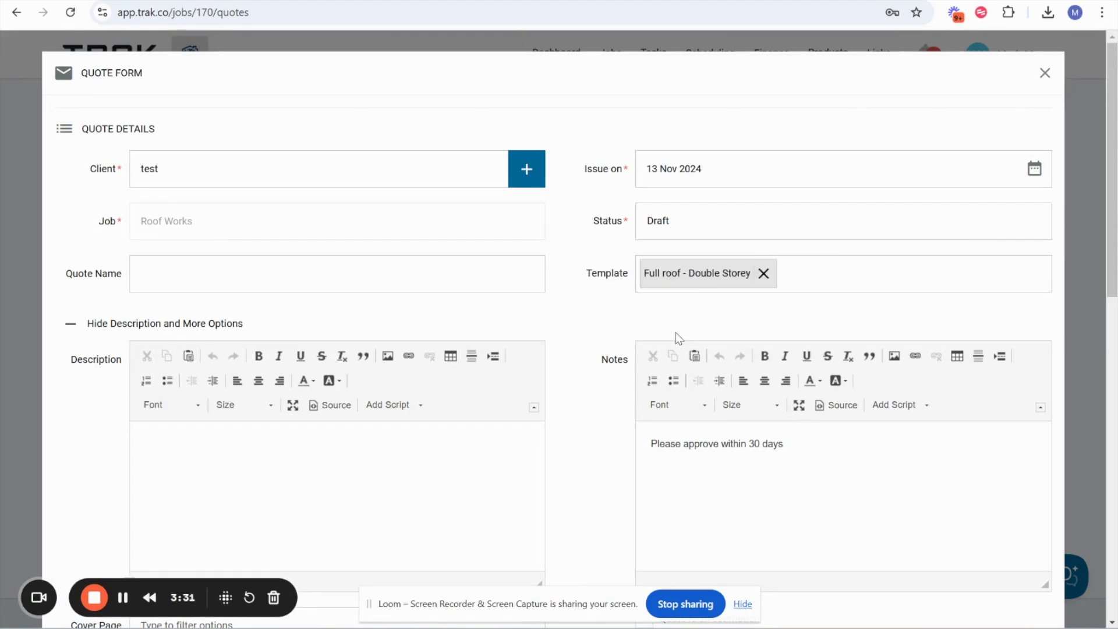
- Insert the "Standard Quote Respo..." script into the quote description and the "Quote Standard Exclus..." script into the notes
left_click(395, 404)
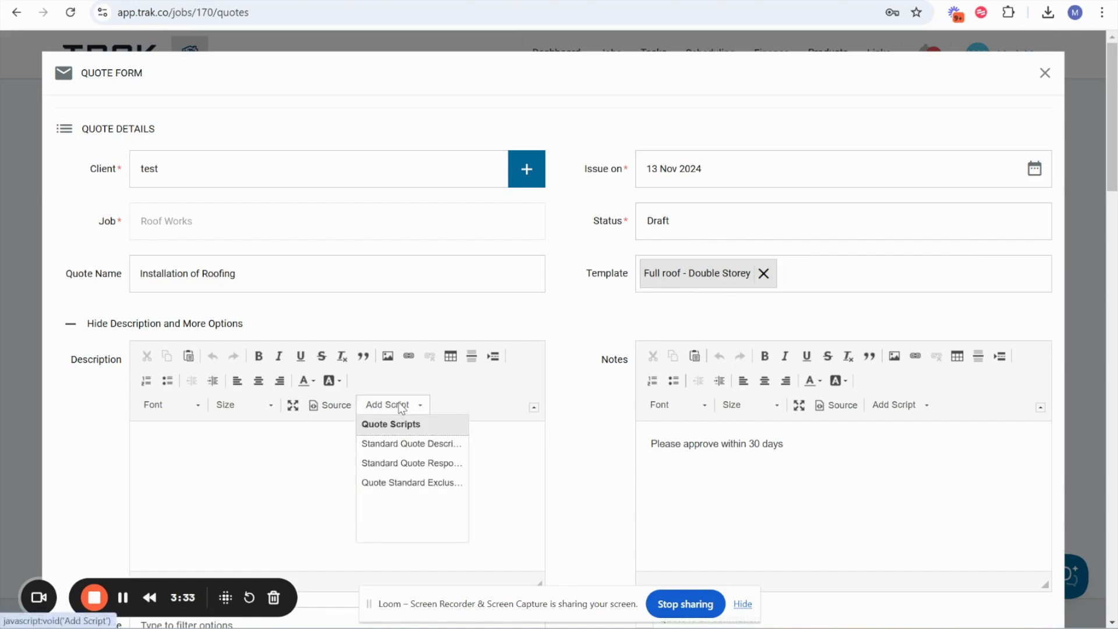
left_click(399, 464)
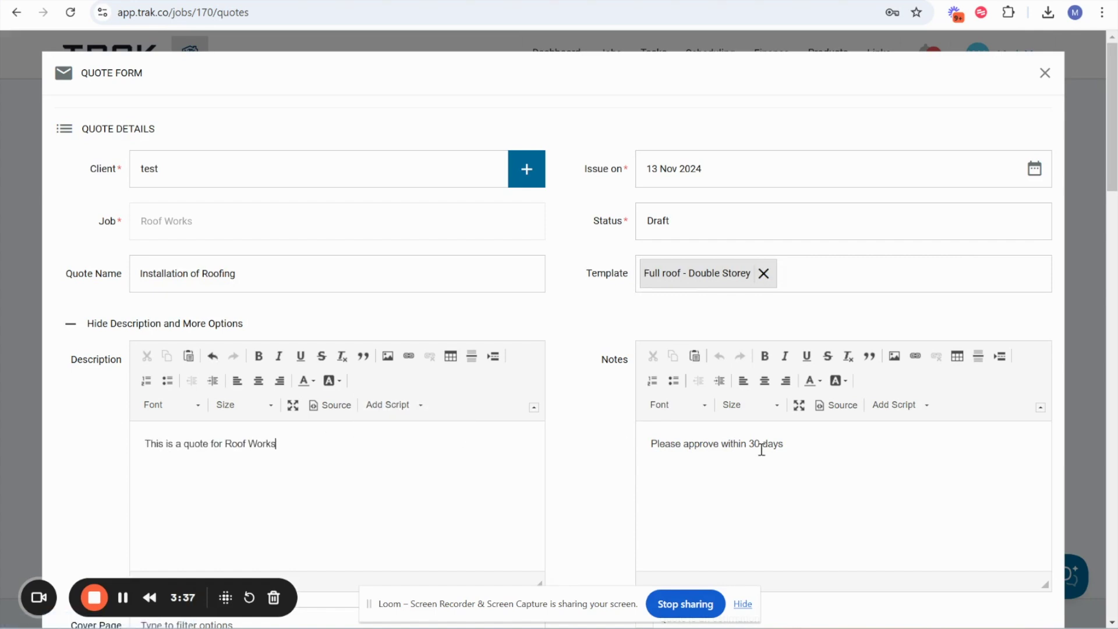
left_click(899, 405)
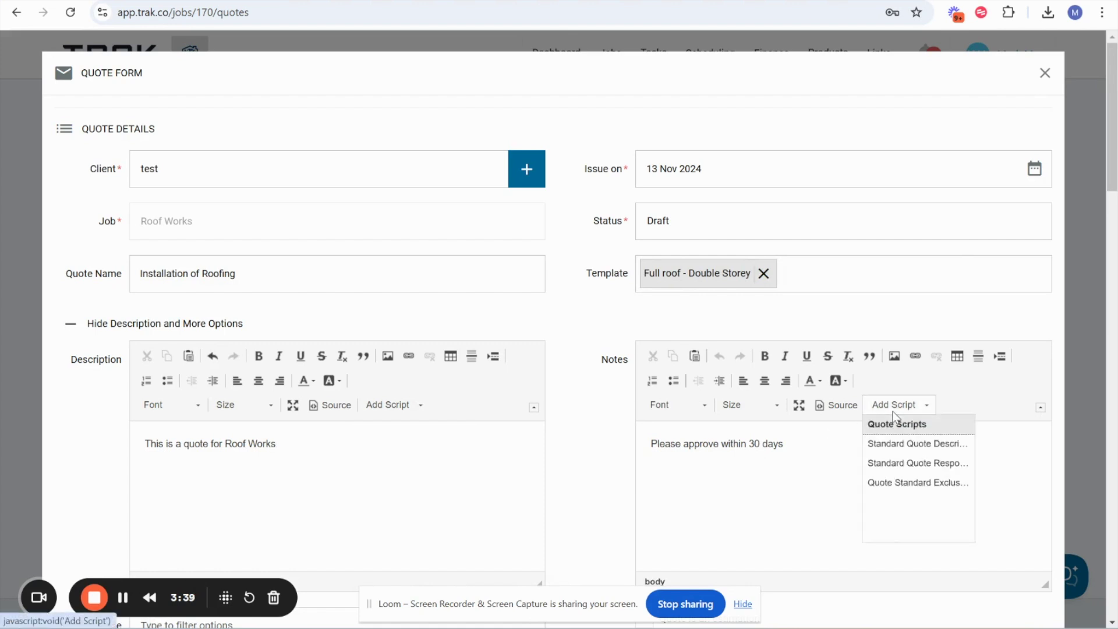
left_click(891, 484)
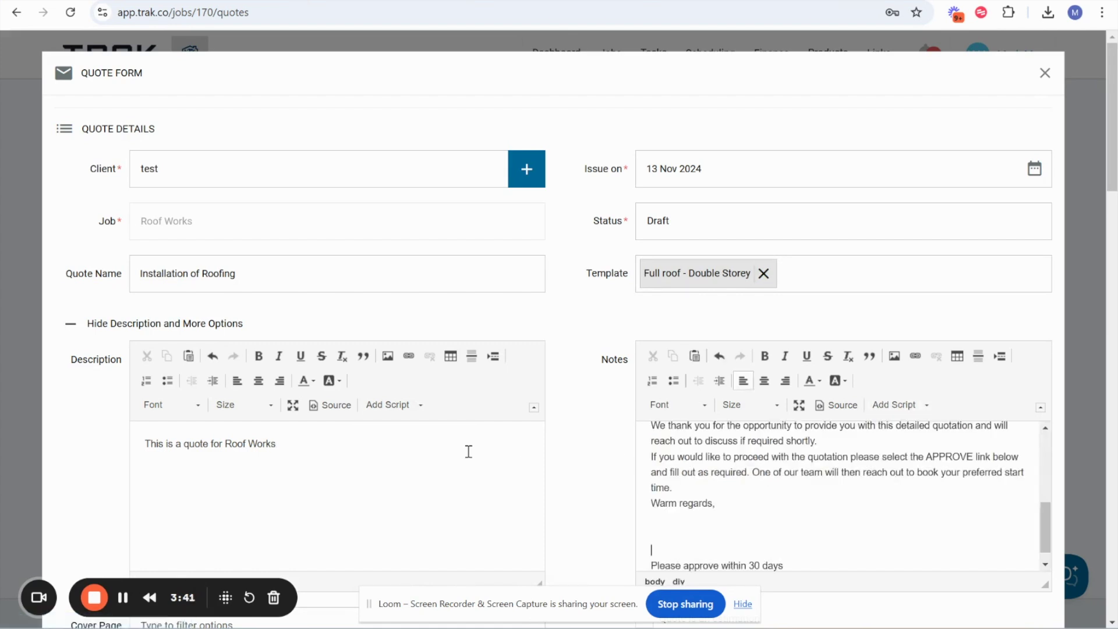
- Review the template's quote items in the Upper Roof Installation and Lower Roof installation sections
scroll(468, 451, "down", 2)
scroll(468, 451, "down", 1)
scroll(649, 378, "down", 5)
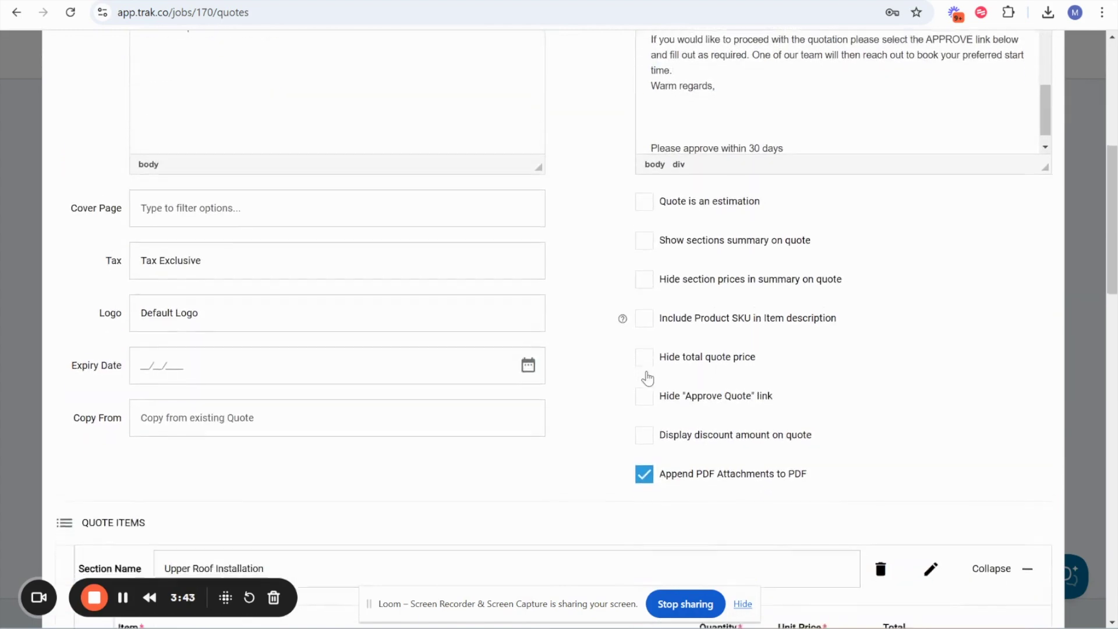
scroll(650, 377, "down", 3)
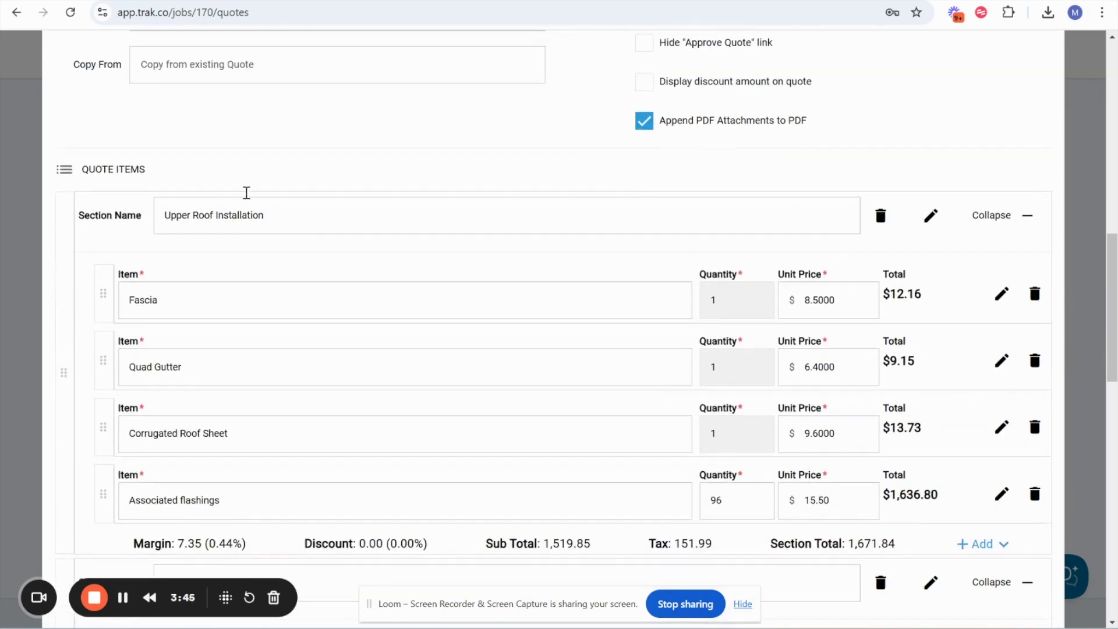
left_click_drag(165, 215, 280, 219)
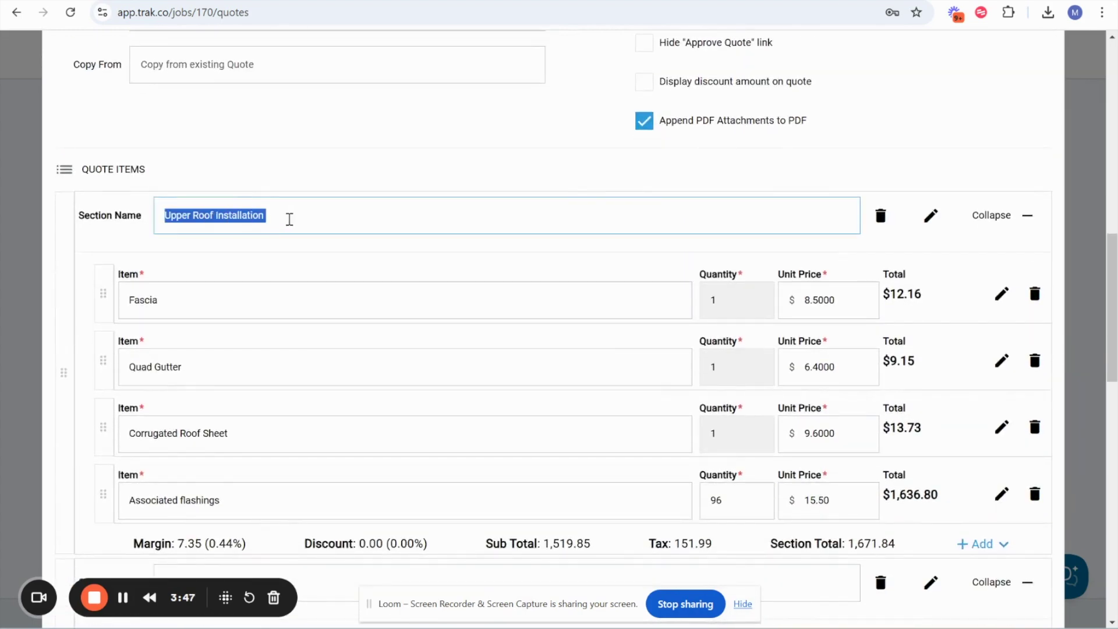
scroll(311, 248, "down", 4)
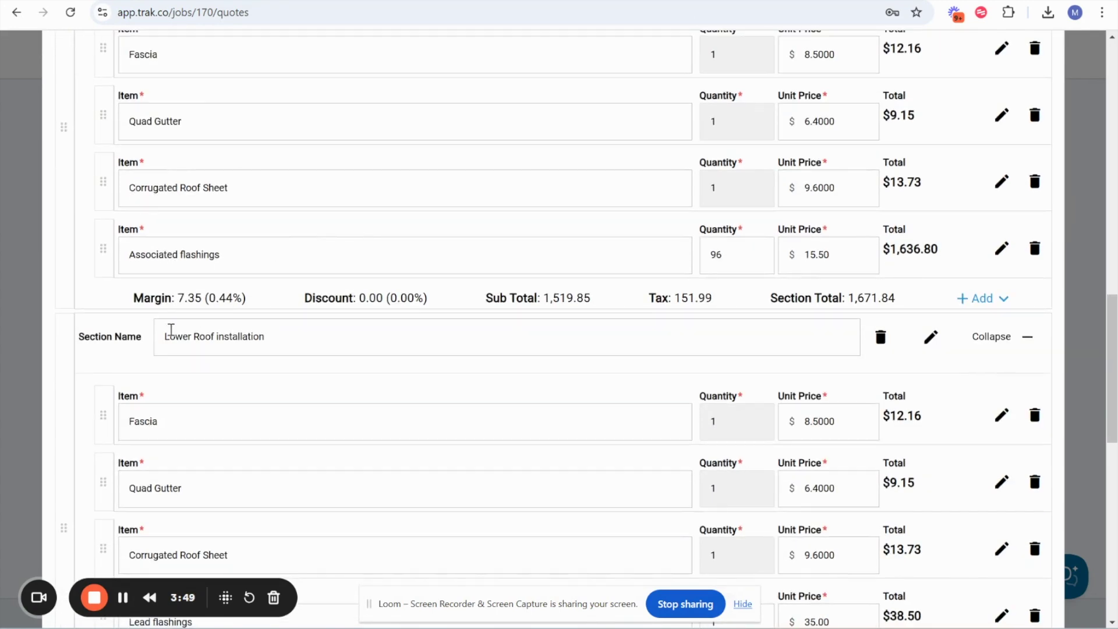
- Review the Lower Roof installation section name and the Fascia, Quad Gutter, Corrugated Roof Sheet and Associated flashings items in Upper Roof Installation
left_click_drag(167, 336, 269, 339)
scroll(294, 336, "up", 3)
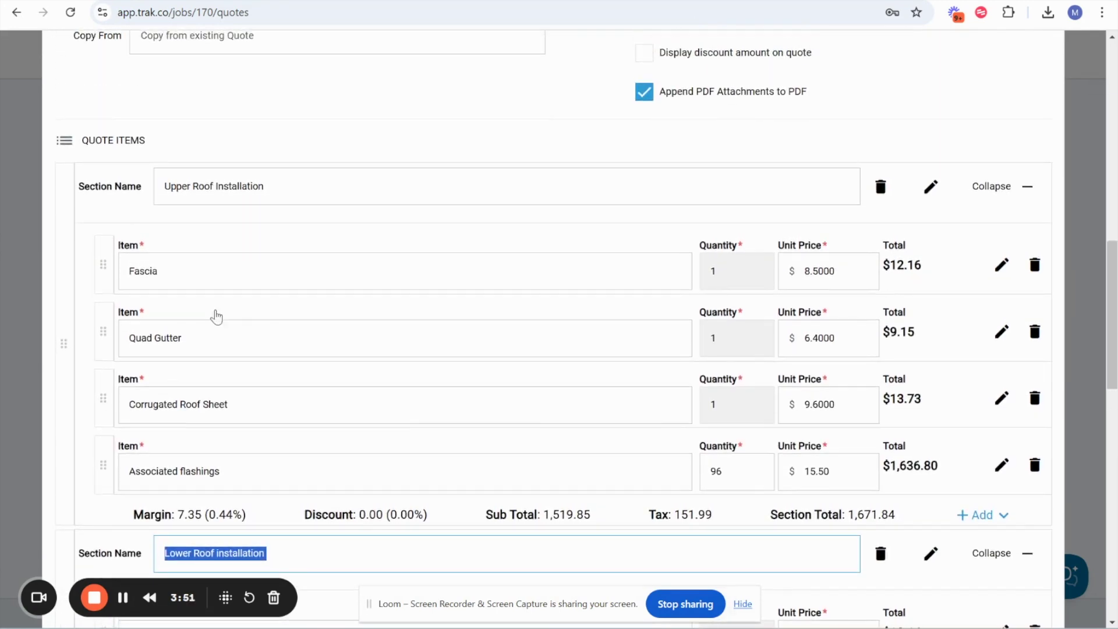
left_click_drag(130, 271, 177, 276)
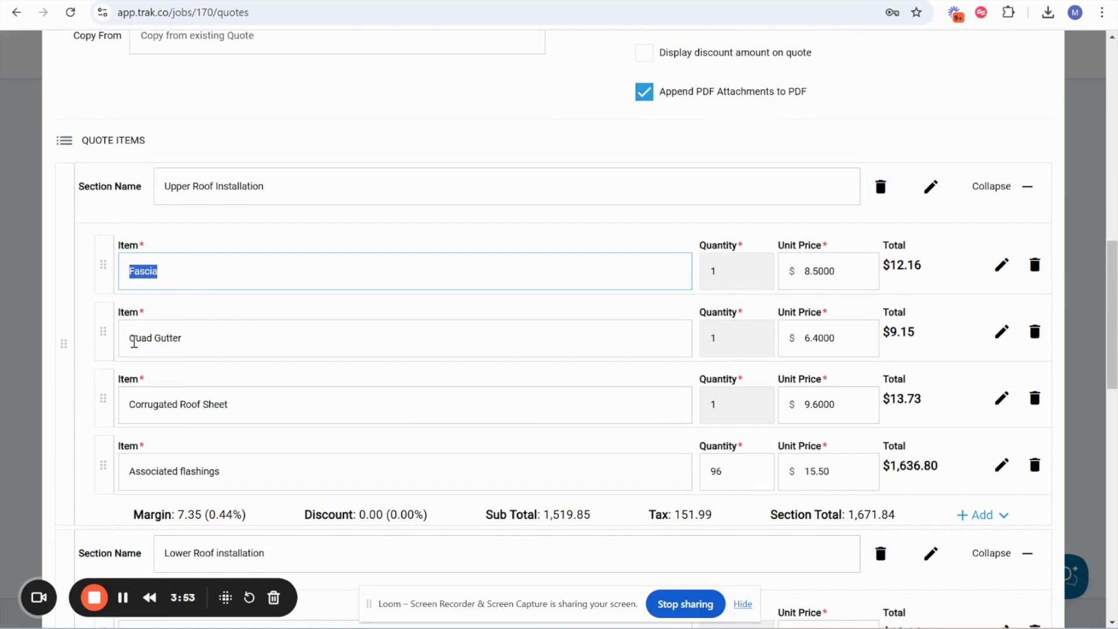
left_click_drag(130, 338, 192, 352)
left_click_drag(140, 404, 233, 406)
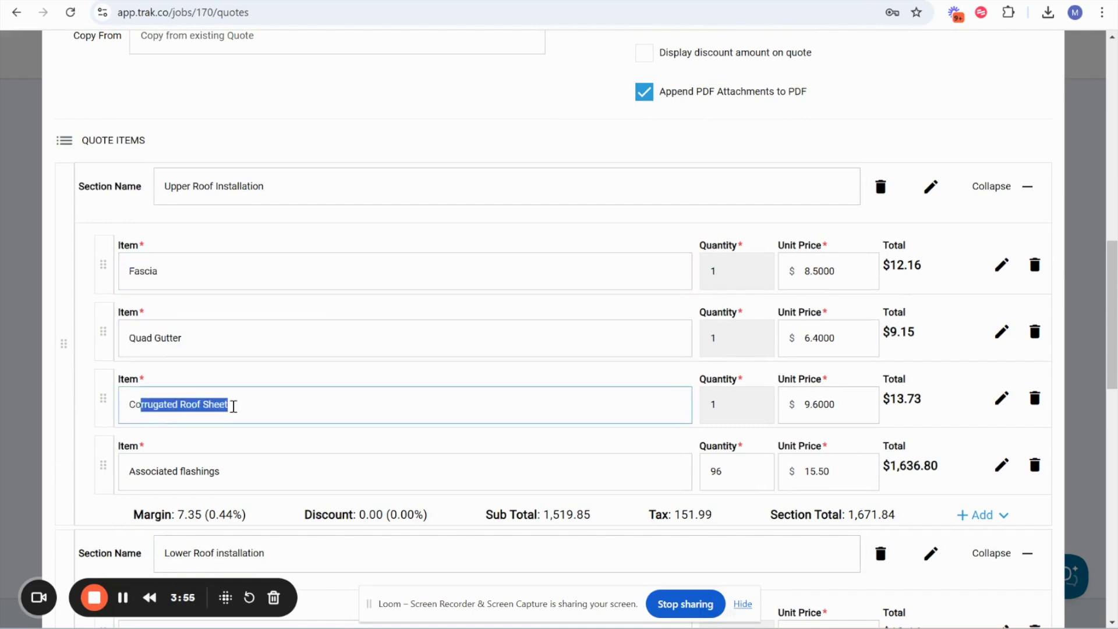
left_click_drag(136, 471, 240, 478)
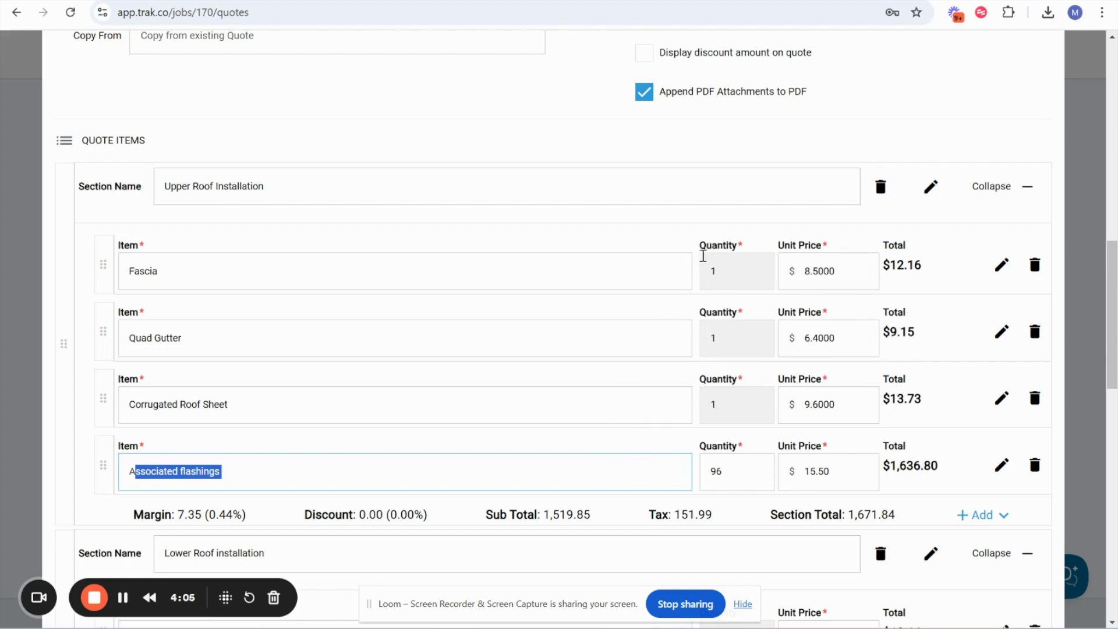
- Set the Fascia cut quantity to 12 in the Upper Roof Installation section, and close the quote form without saving
left_click(1002, 269)
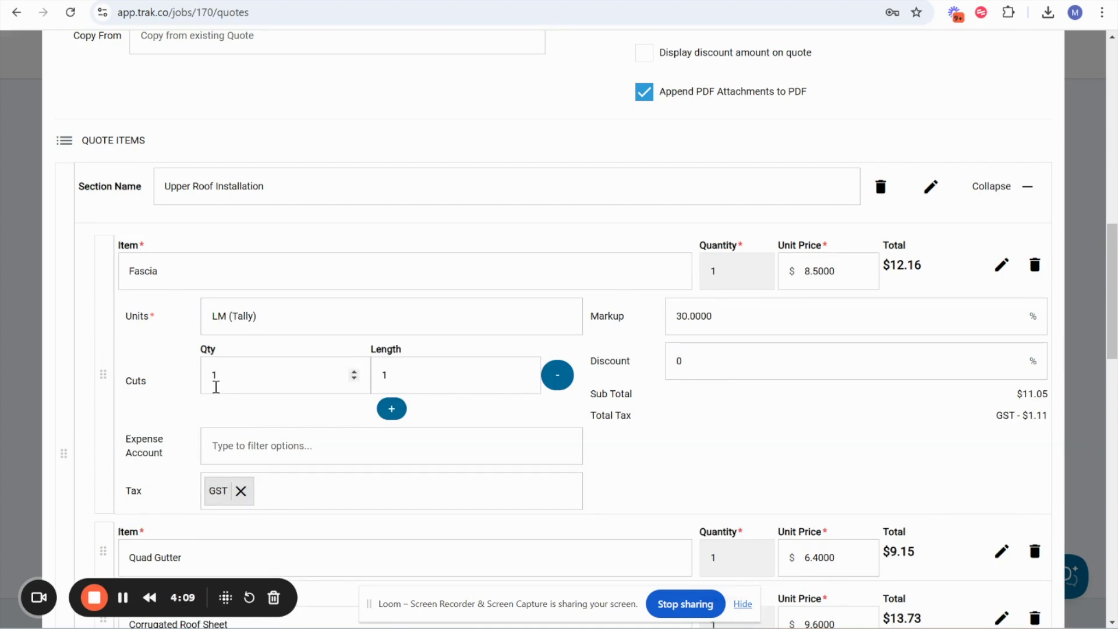
left_click(244, 374)
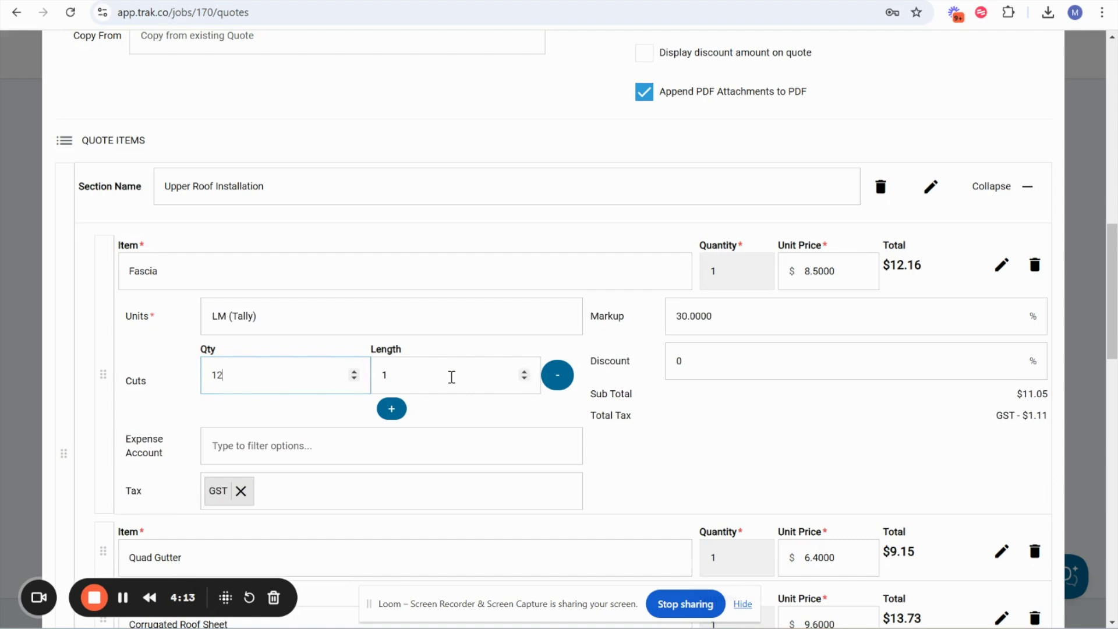
left_click(422, 383)
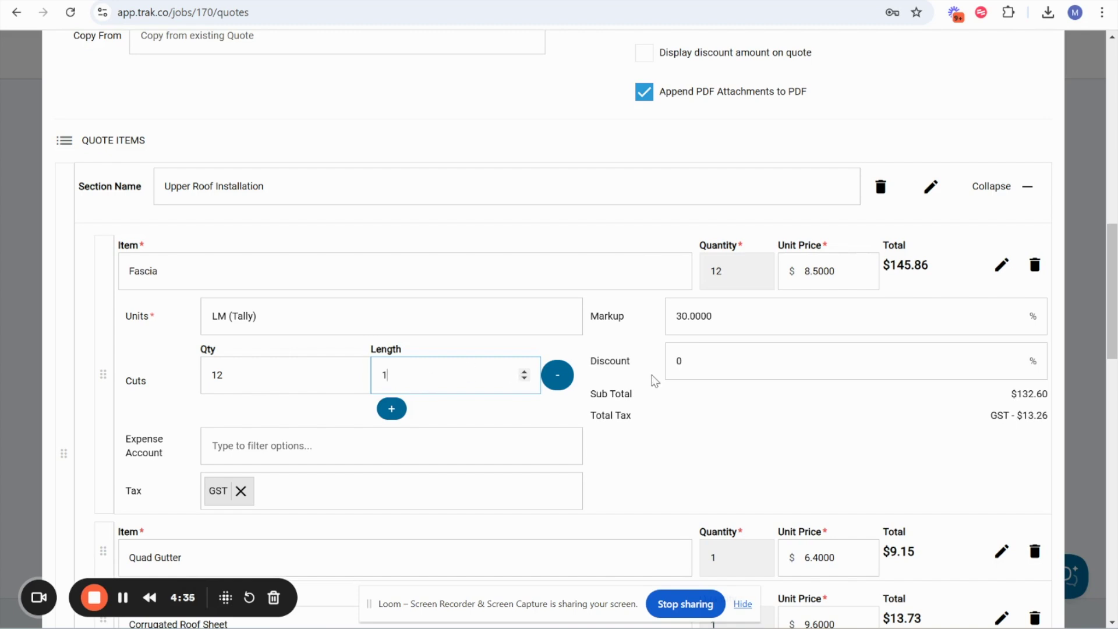
scroll(646, 369, "down", 3)
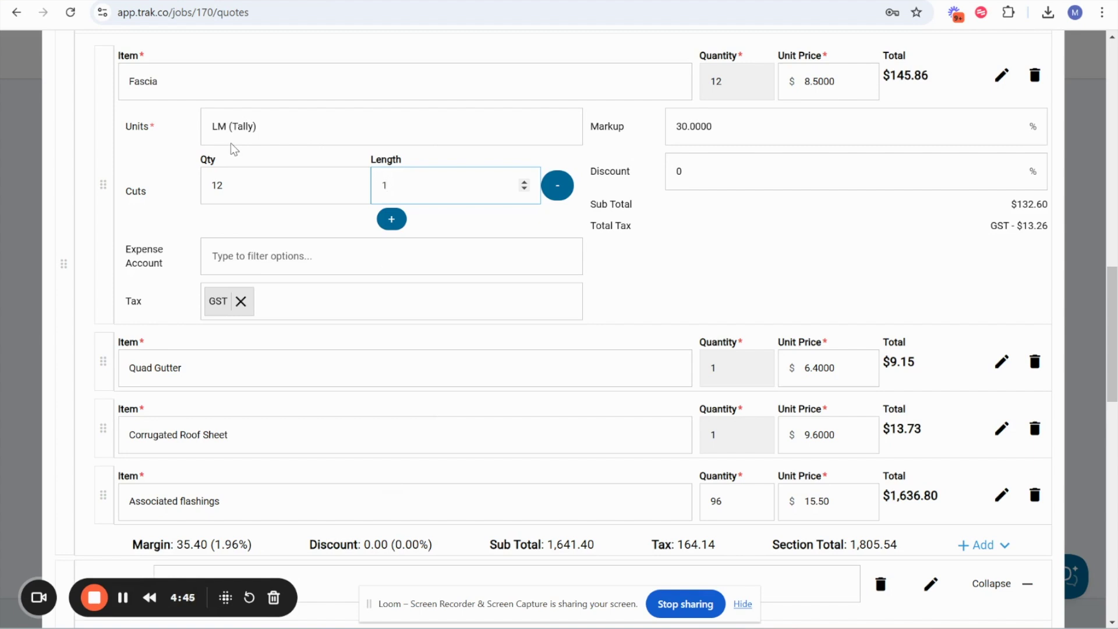
scroll(784, 260, "up", 8)
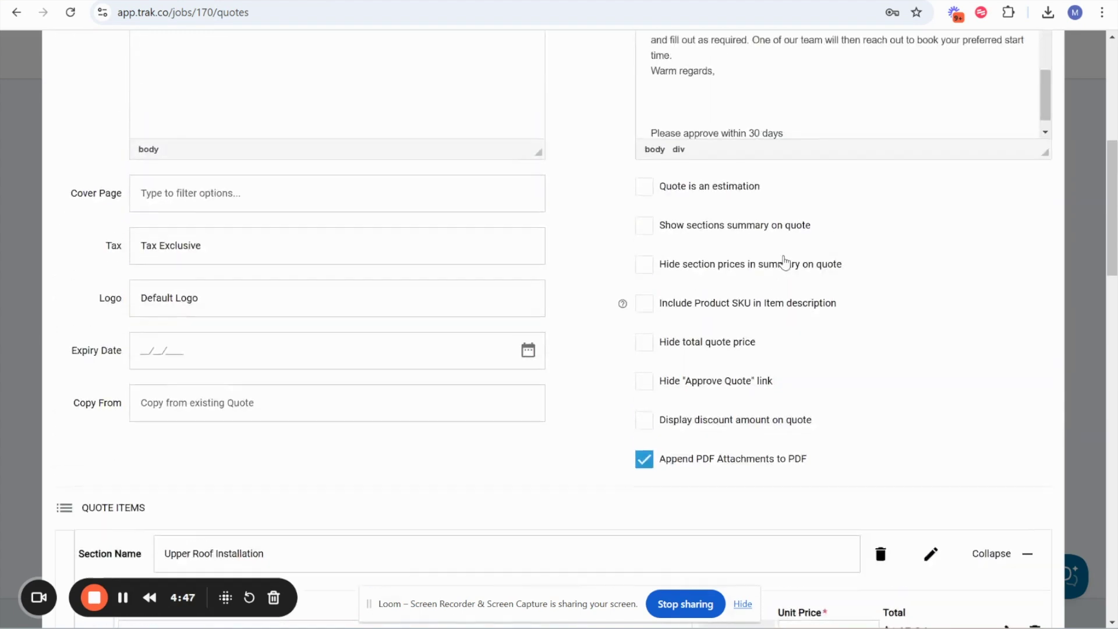
scroll(783, 261, "up", 3)
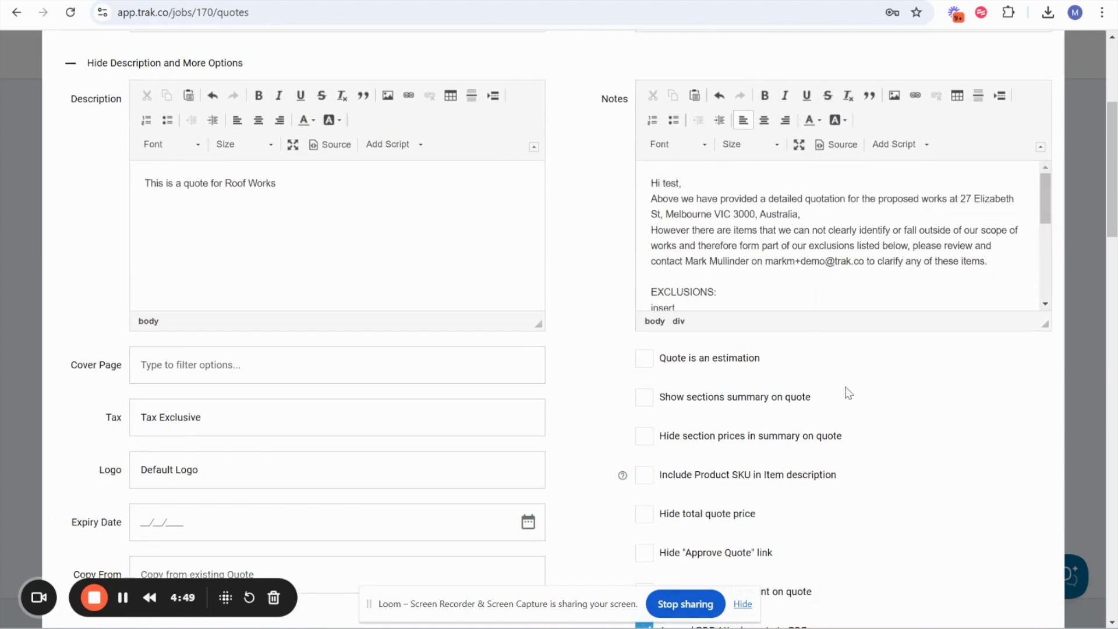
scroll(847, 397, "up", 4)
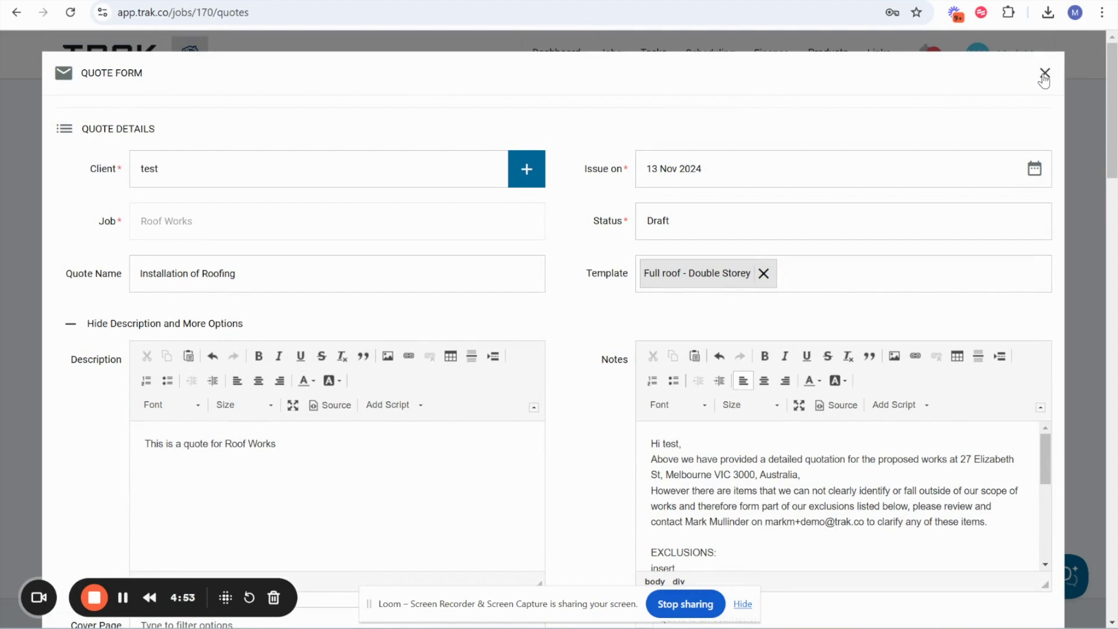
left_click(1043, 74)
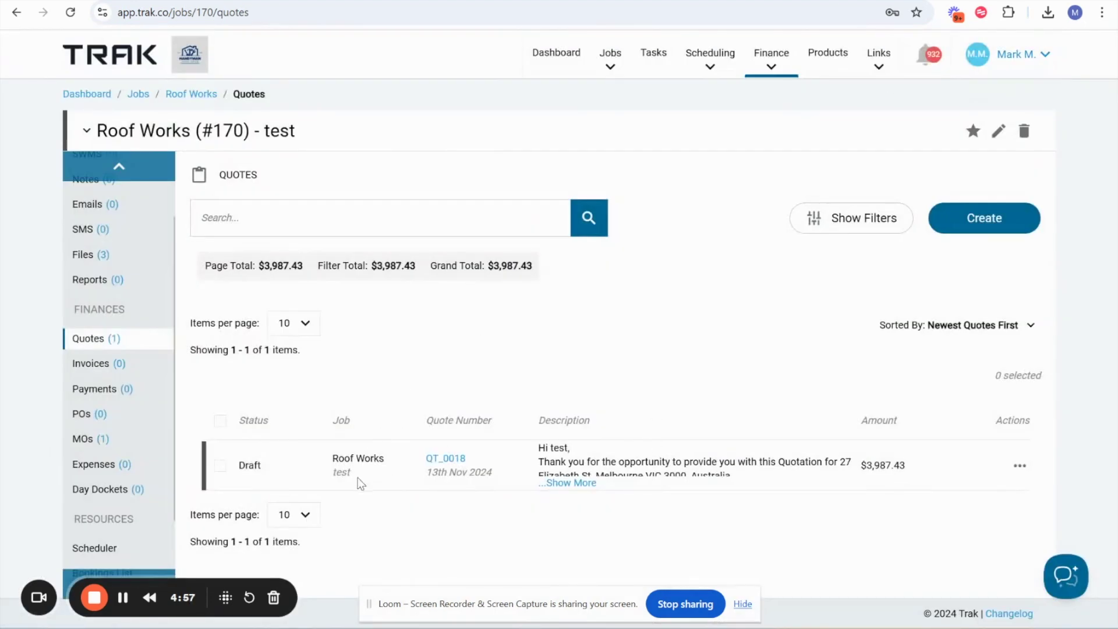
- Download the PDF of the Roof Works draft quote, leaving the page when asked, and open the downloaded file
left_click(1020, 465)
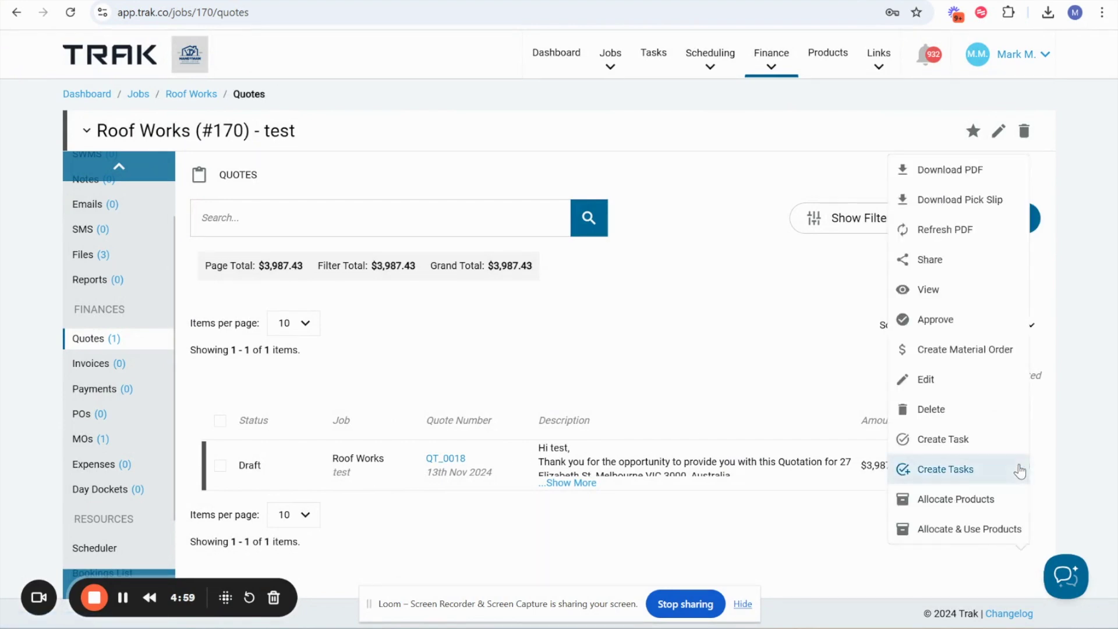
left_click(946, 172)
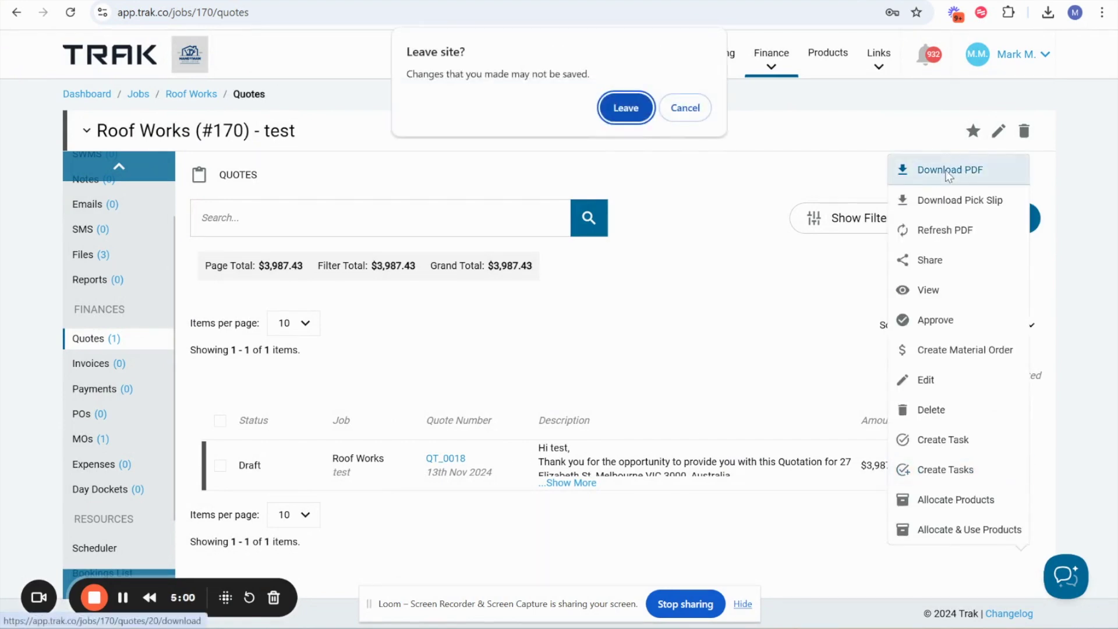
left_click(619, 115)
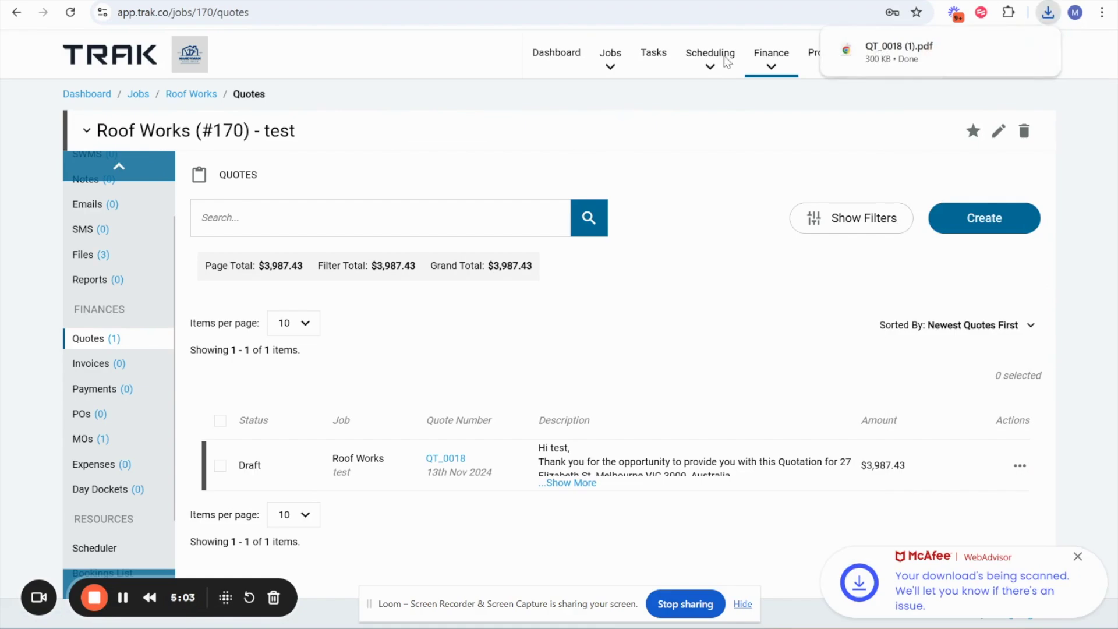
left_click(876, 50)
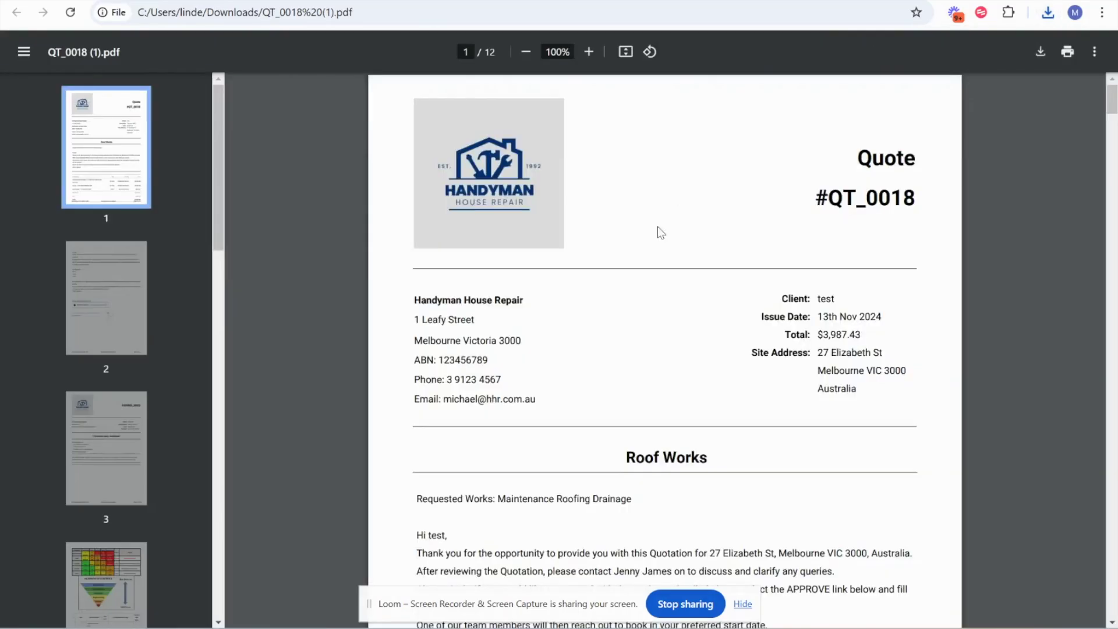
- Examine the Corrugated Roof Sheet cuts, tally quantity and total in the quote PDF, and close the file
scroll(662, 264, "down", 6)
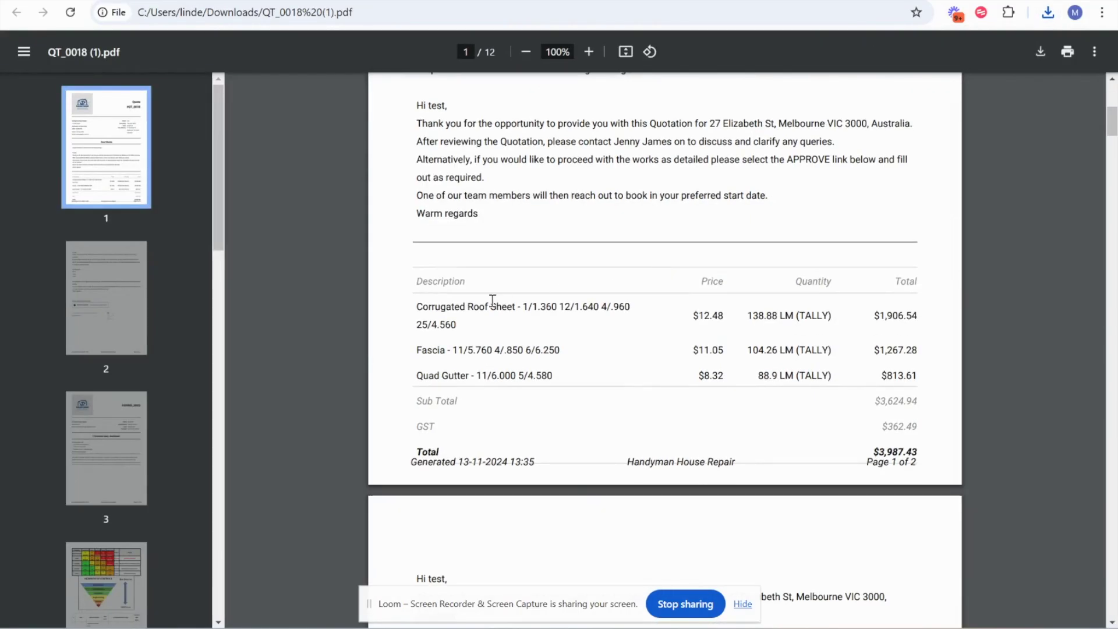
left_click_drag(417, 307, 618, 309)
left_click_drag(432, 325, 469, 333)
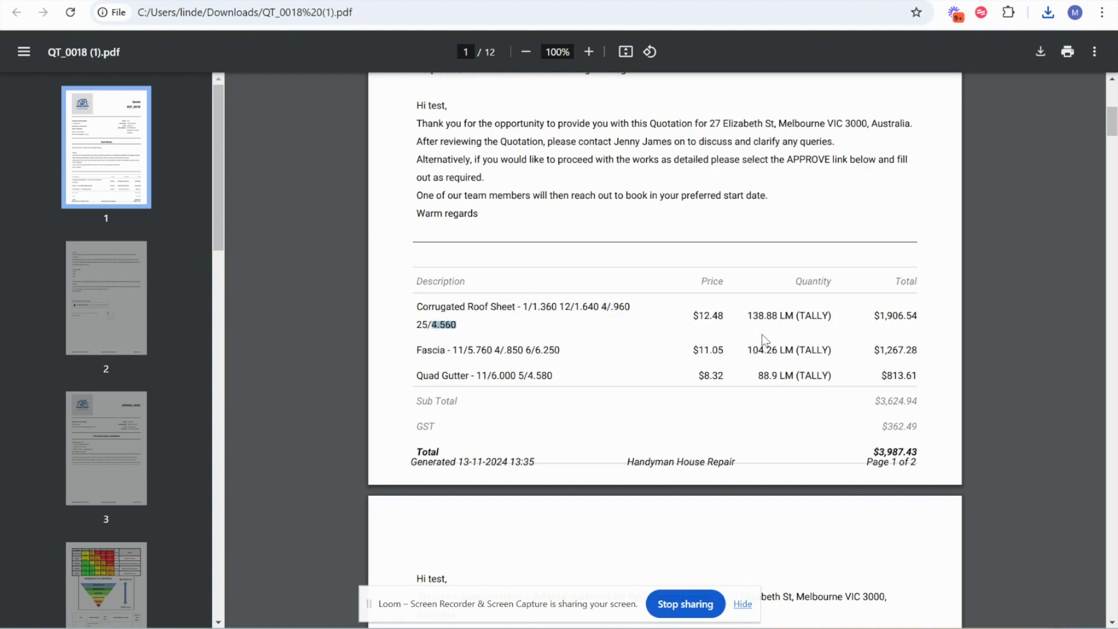
left_click_drag(753, 315, 925, 323)
scroll(925, 323, "up", 1)
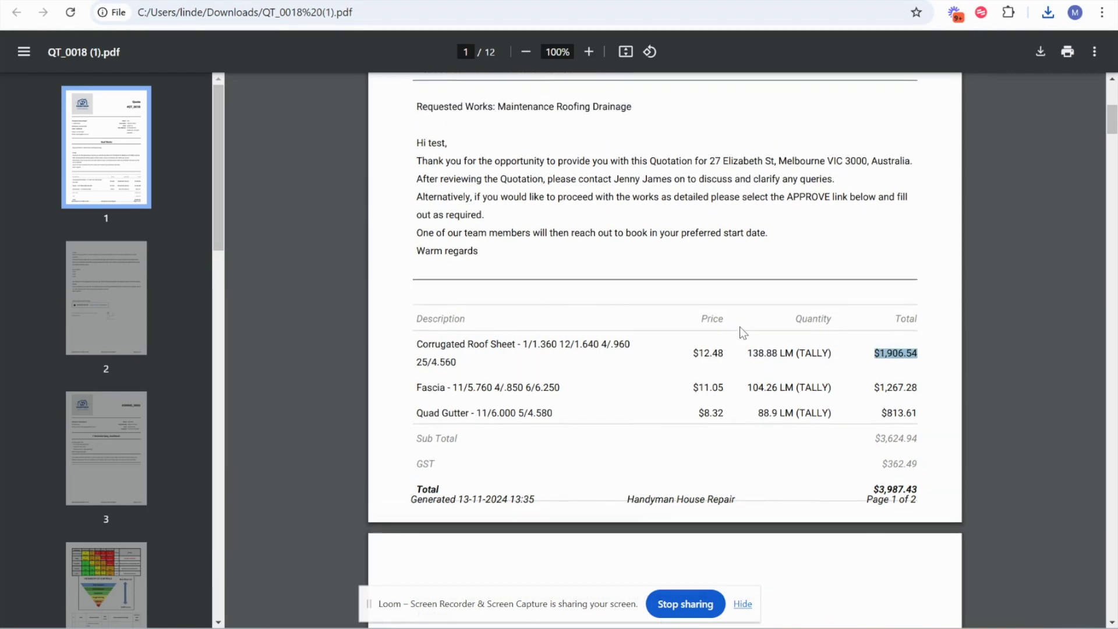
scroll(757, 348, "up", 7)
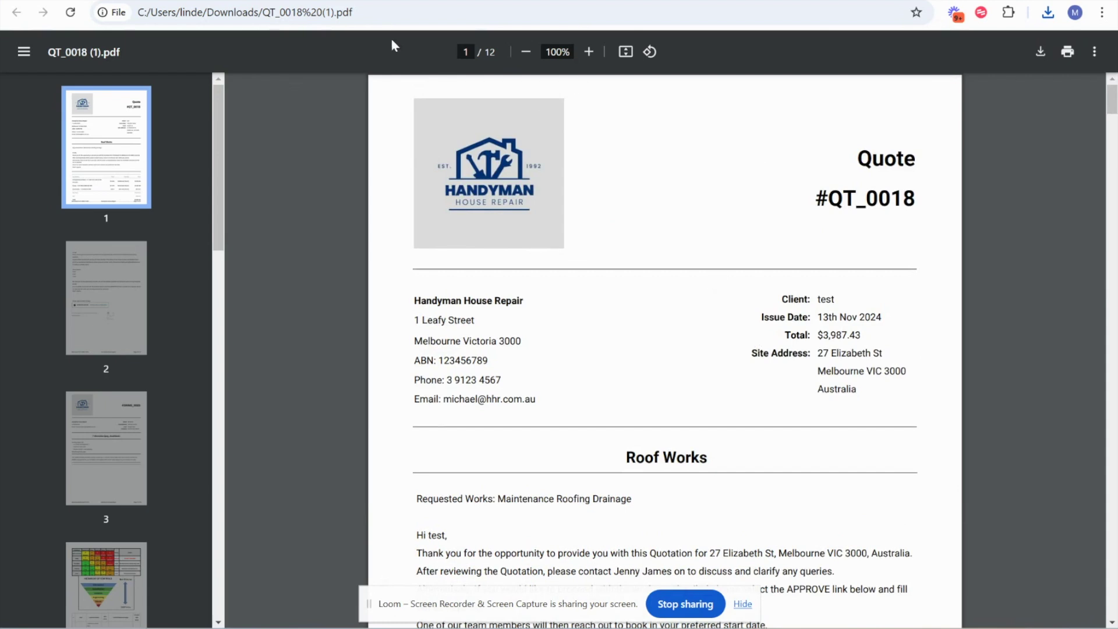
key("ctrl+w")
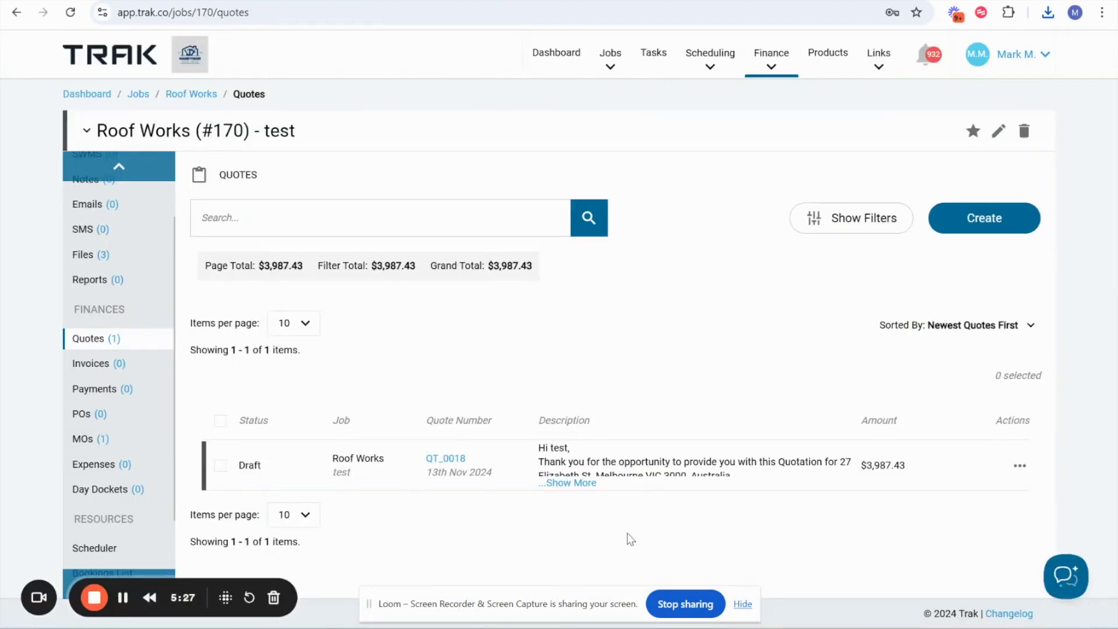
- Go to the job's material orders and open the draft Bluescope Lysaght roofing order for editing
left_click(1018, 467)
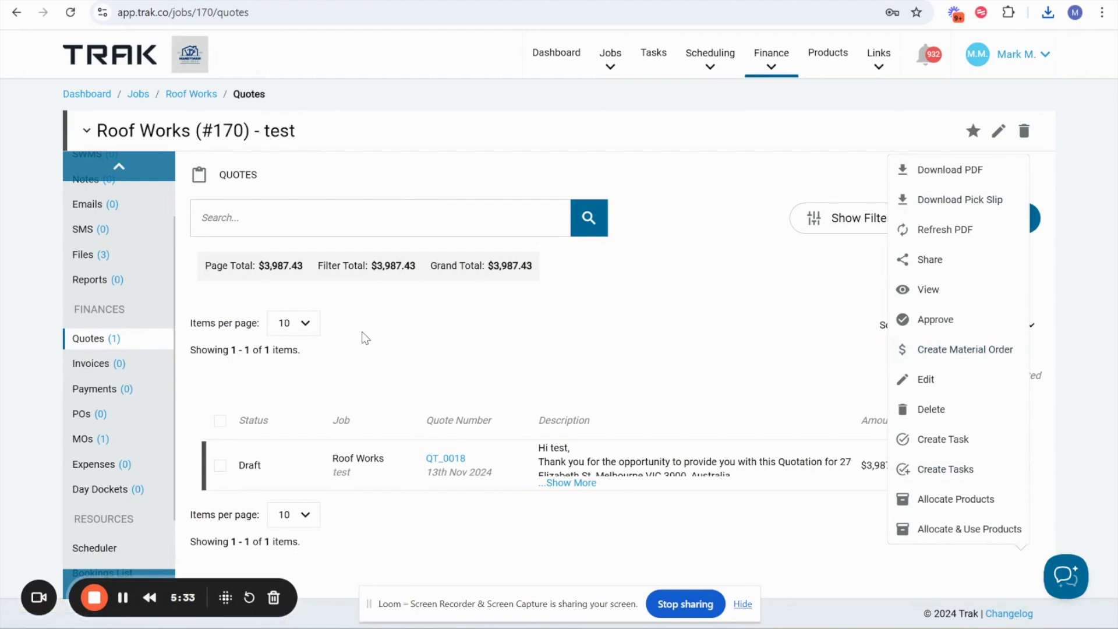
left_click(93, 438)
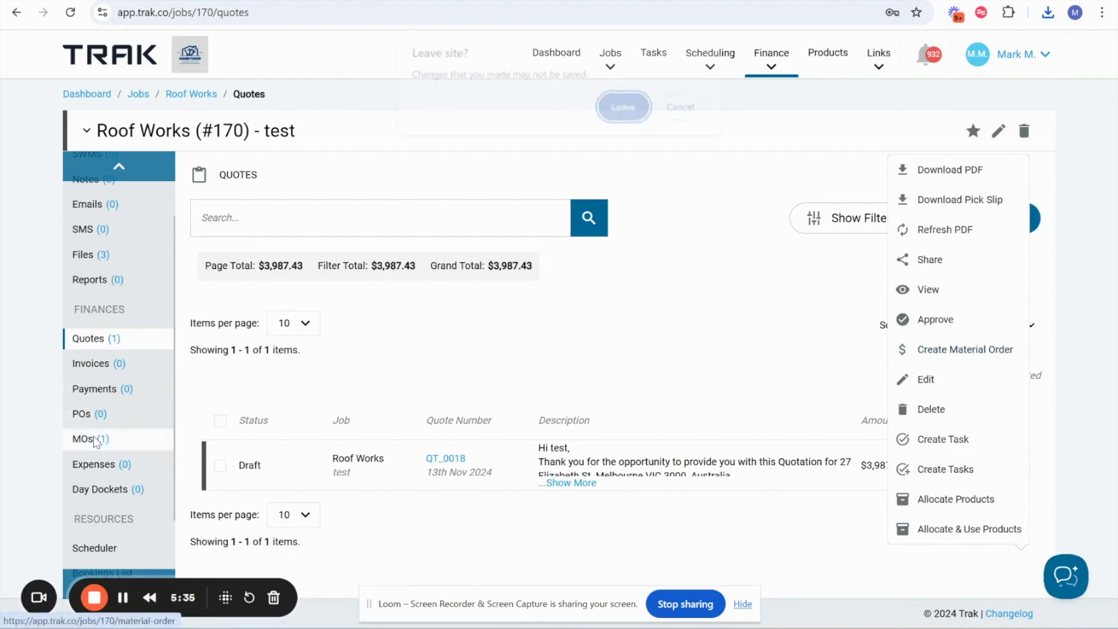
left_click(622, 108)
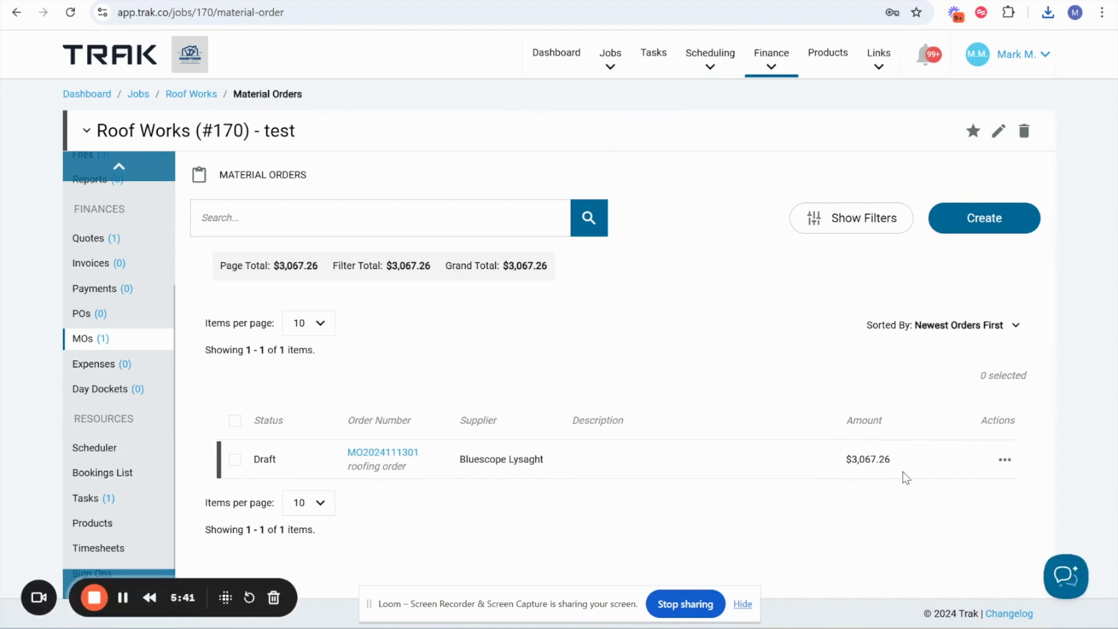
left_click(1004, 460)
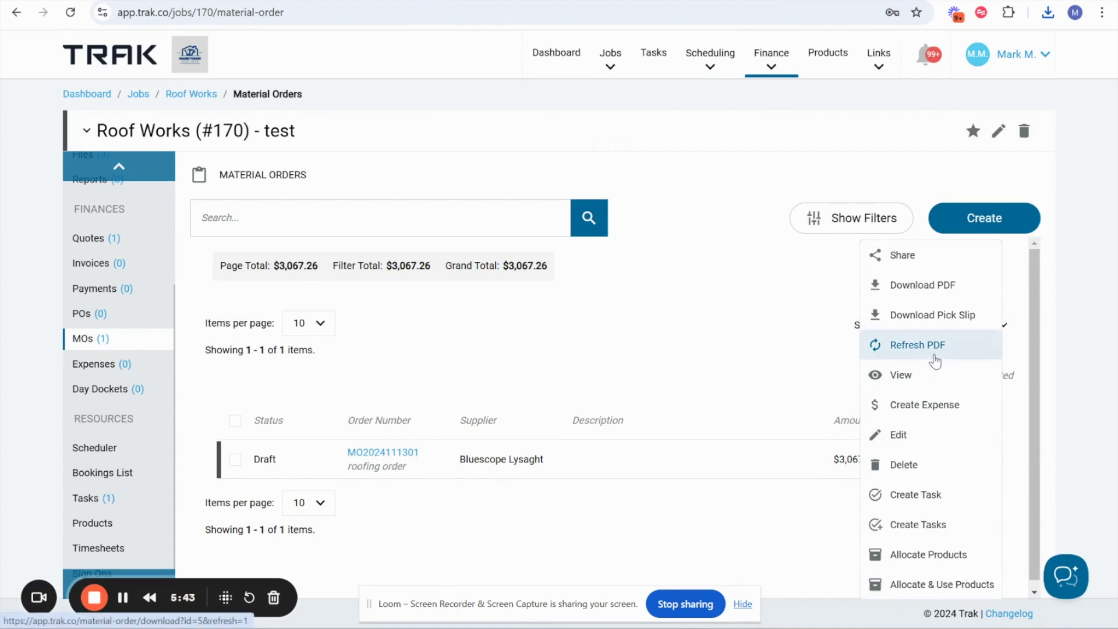
left_click(899, 434)
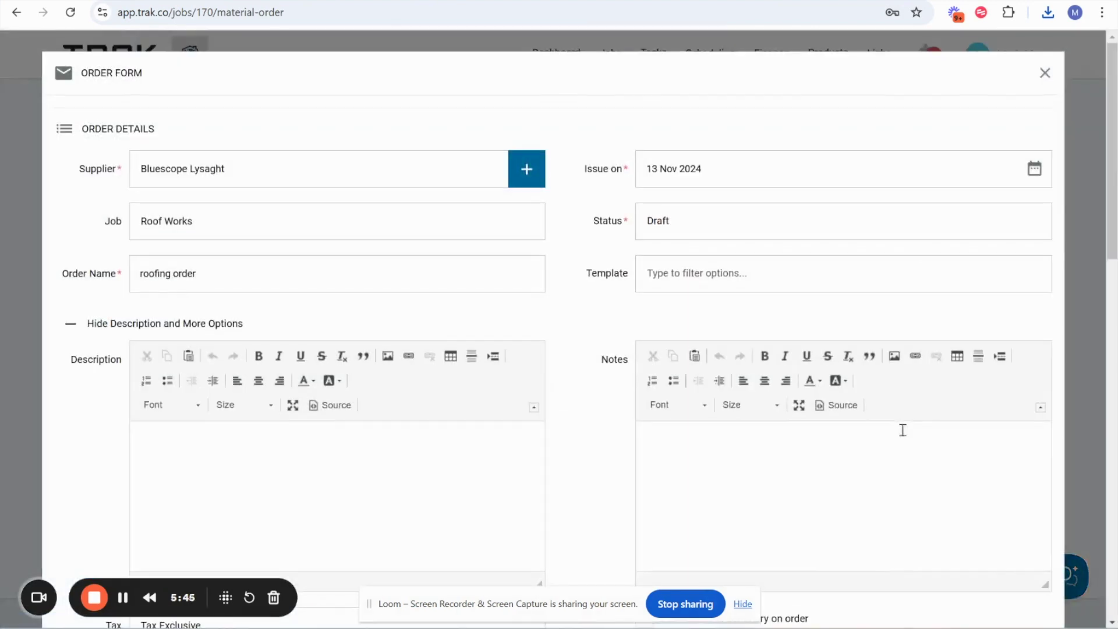
- Review the order items, expanding the Corrugated Roof Sheet item to check its cuts, and close the order form without saving
scroll(612, 365, "down", 13)
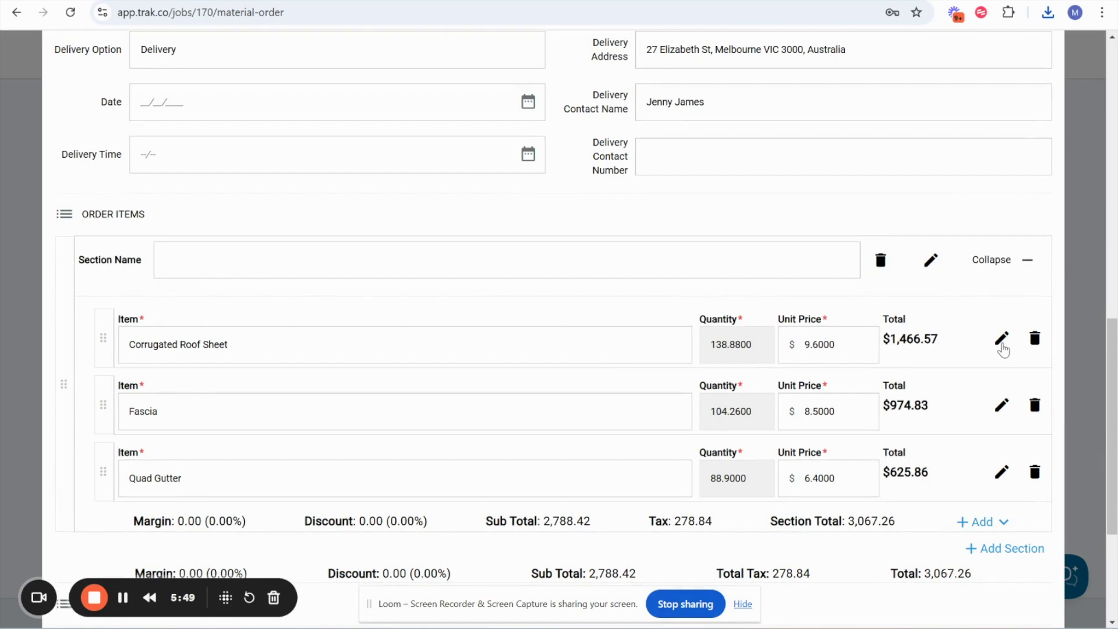
left_click(1002, 341)
scroll(451, 452, "down", 2)
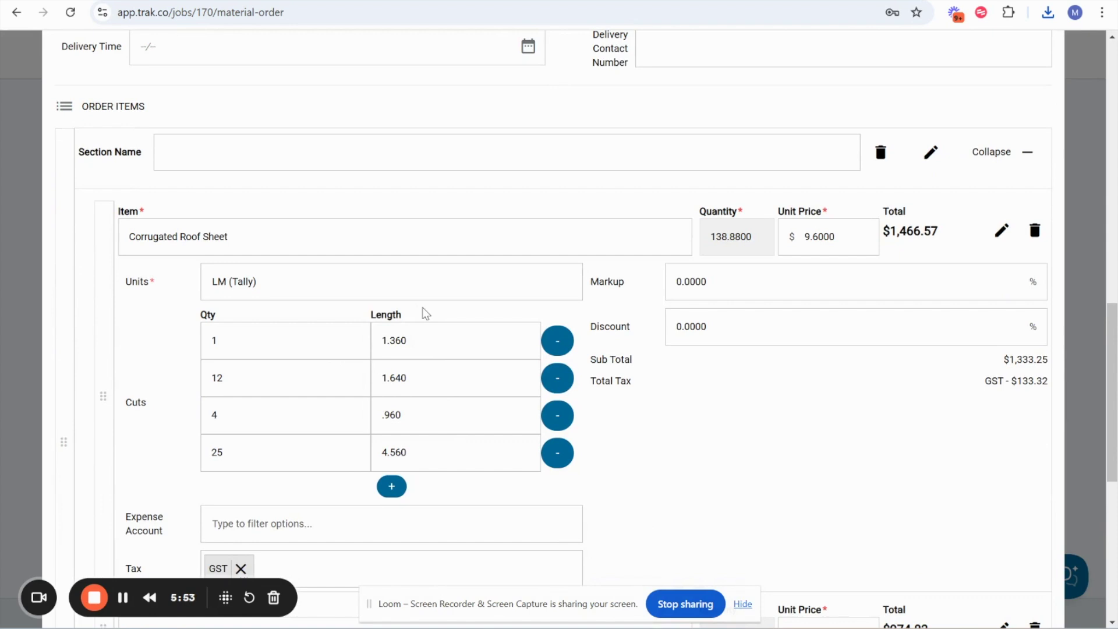
scroll(691, 414, "down", 8)
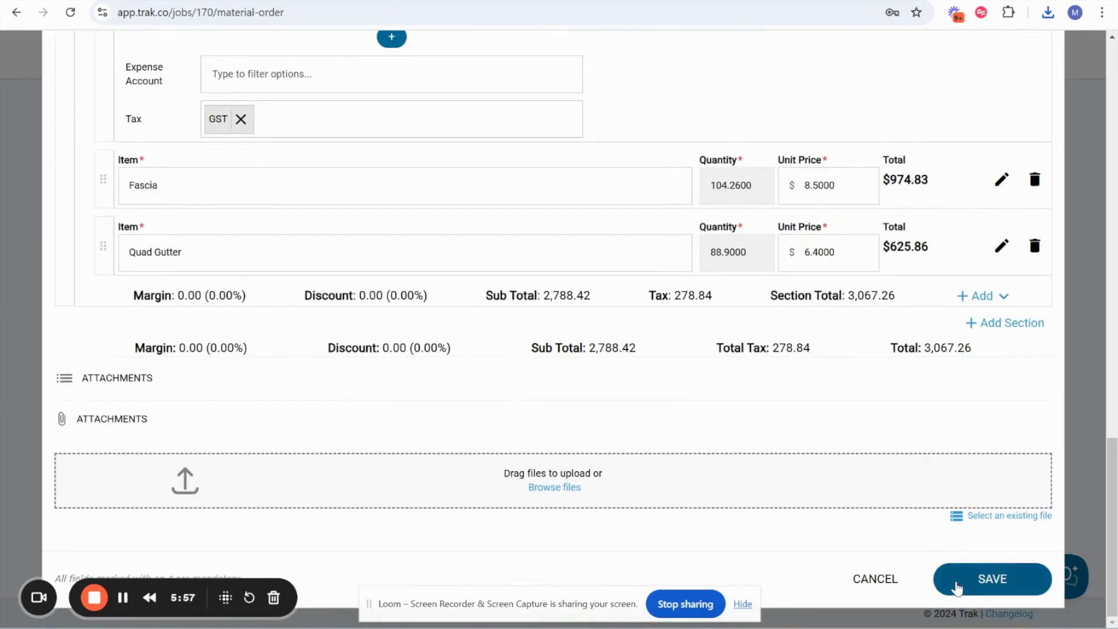
scroll(948, 487, "up", 10)
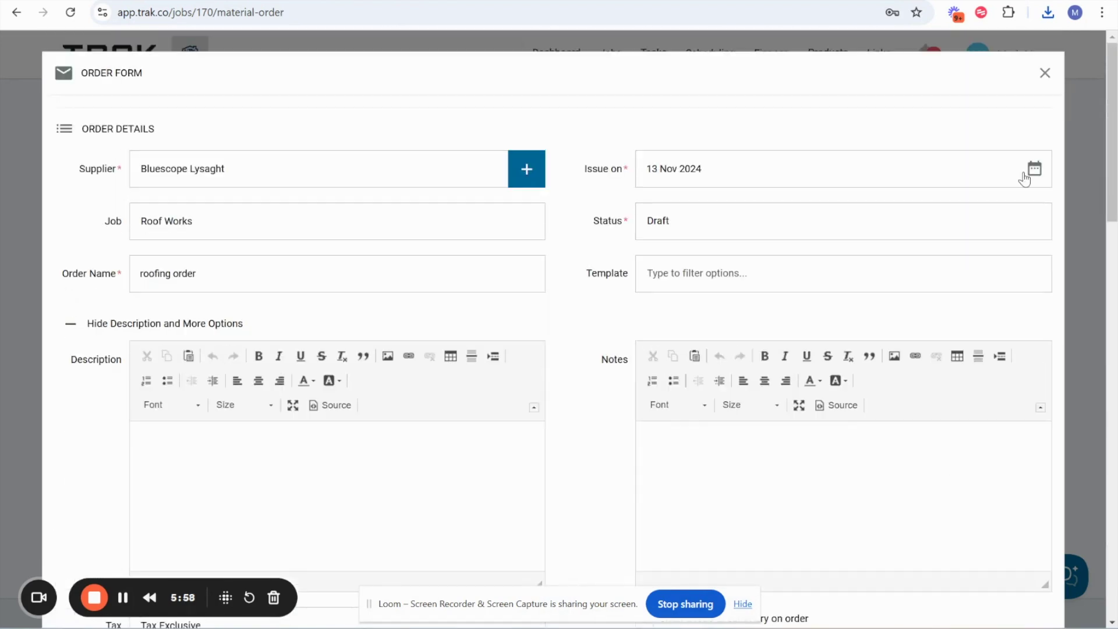
left_click(1045, 73)
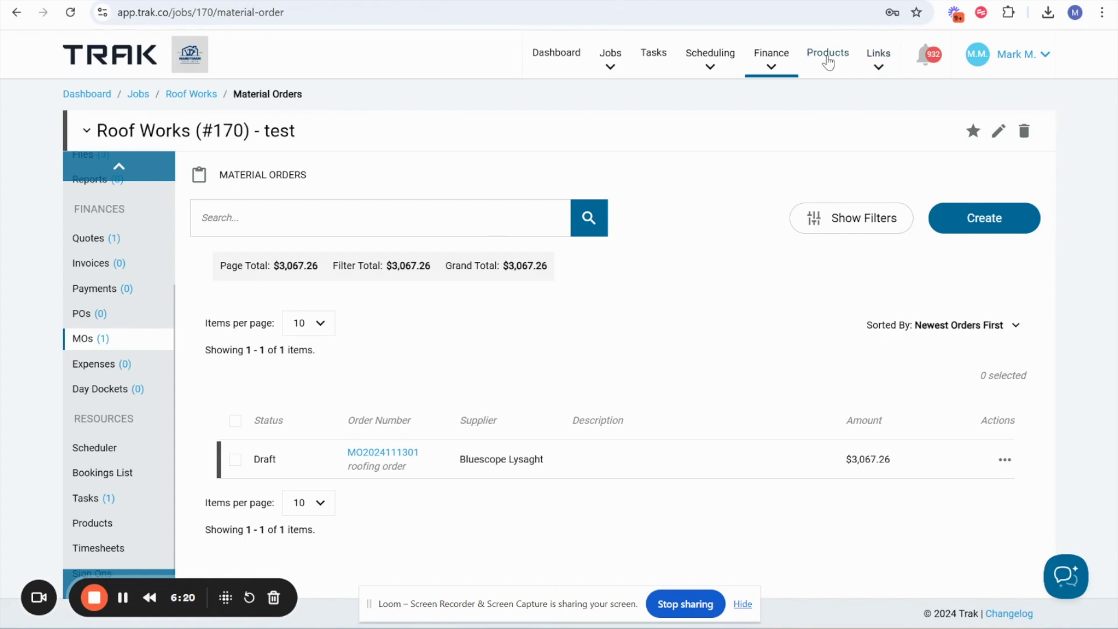
- Start a new product in the product catalogue, look for LM (Tally) among the unit of measurement options, and close the form without saving
left_click(828, 57)
left_click(619, 109)
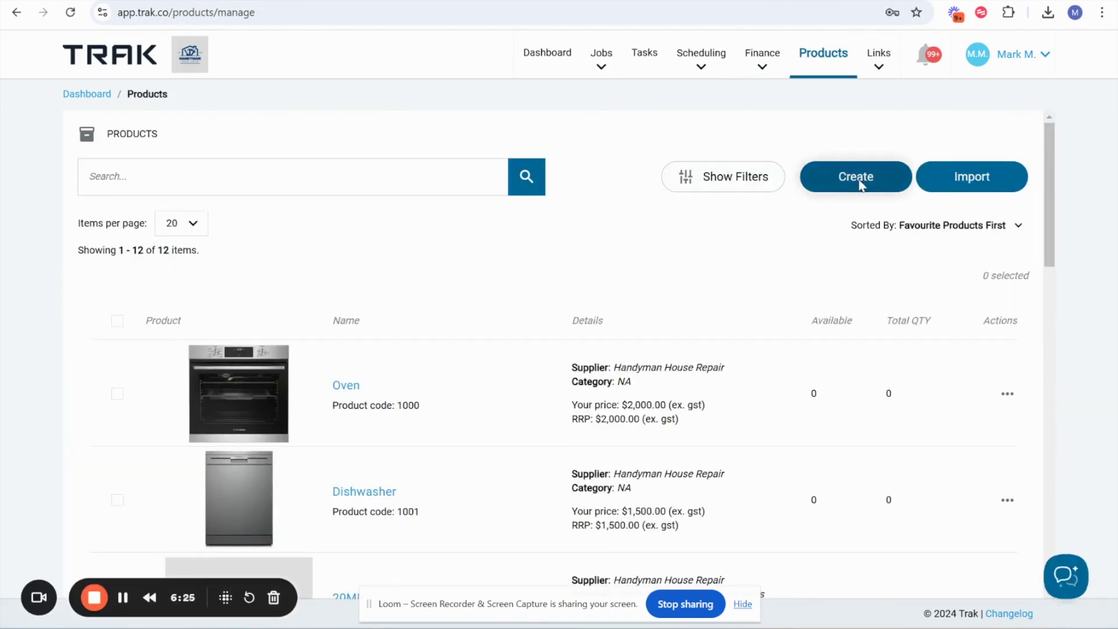
left_click(859, 185)
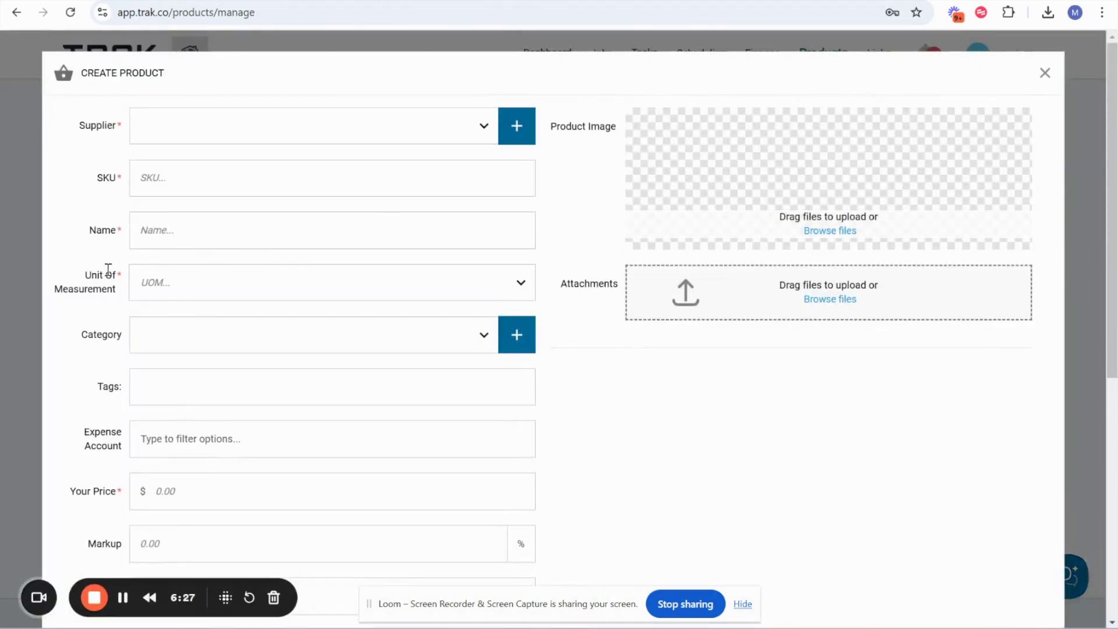
triple_click(131, 288)
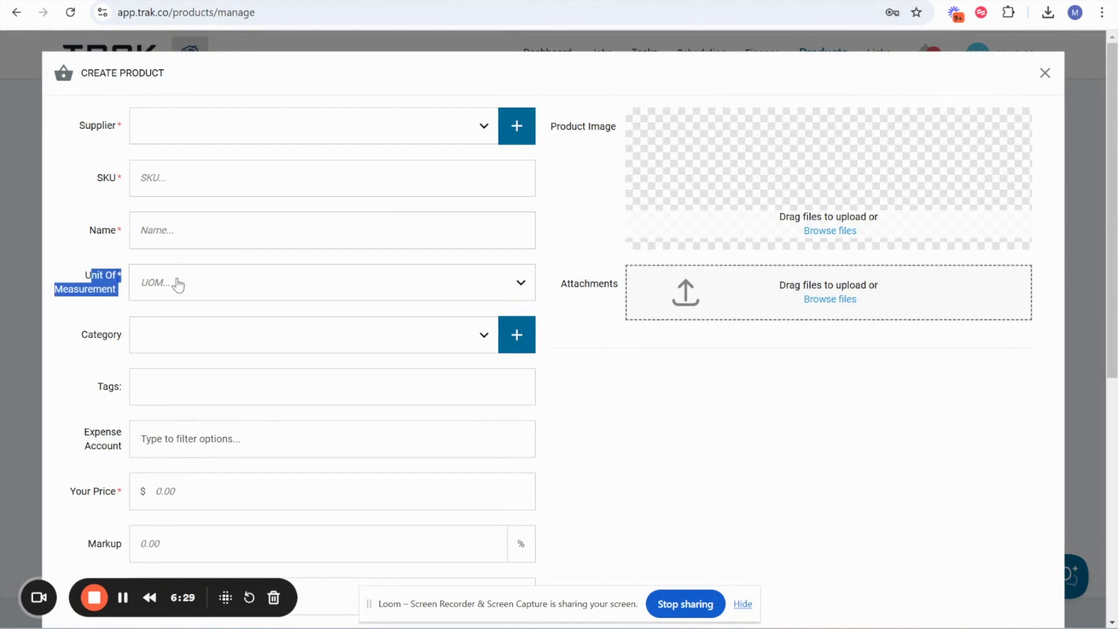
left_click(204, 282)
scroll(182, 399, "down", 5)
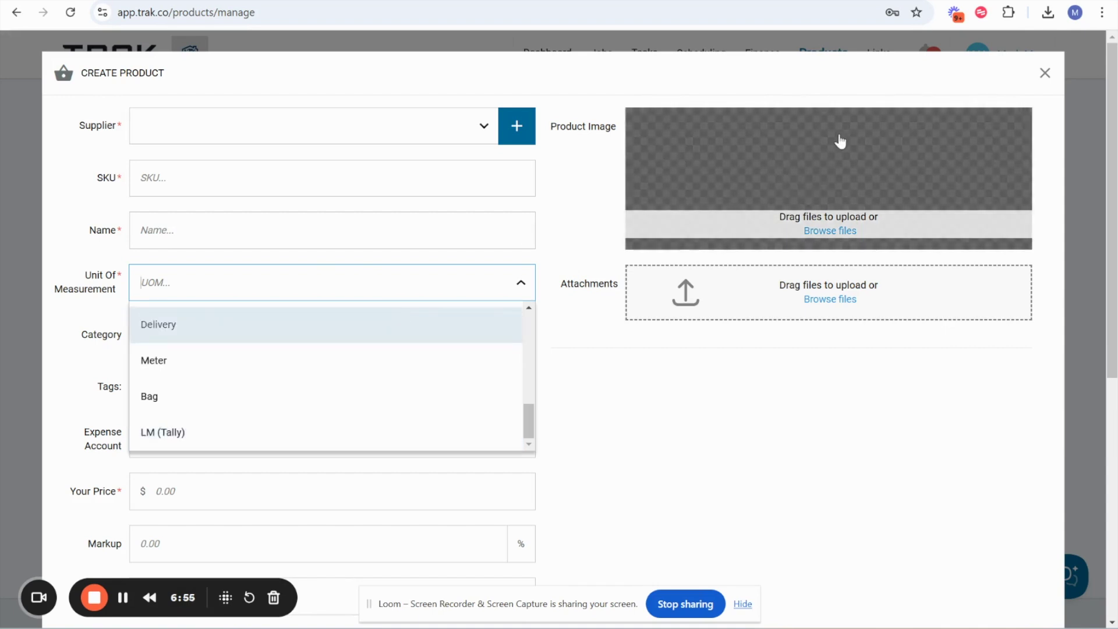
left_click(1045, 73)
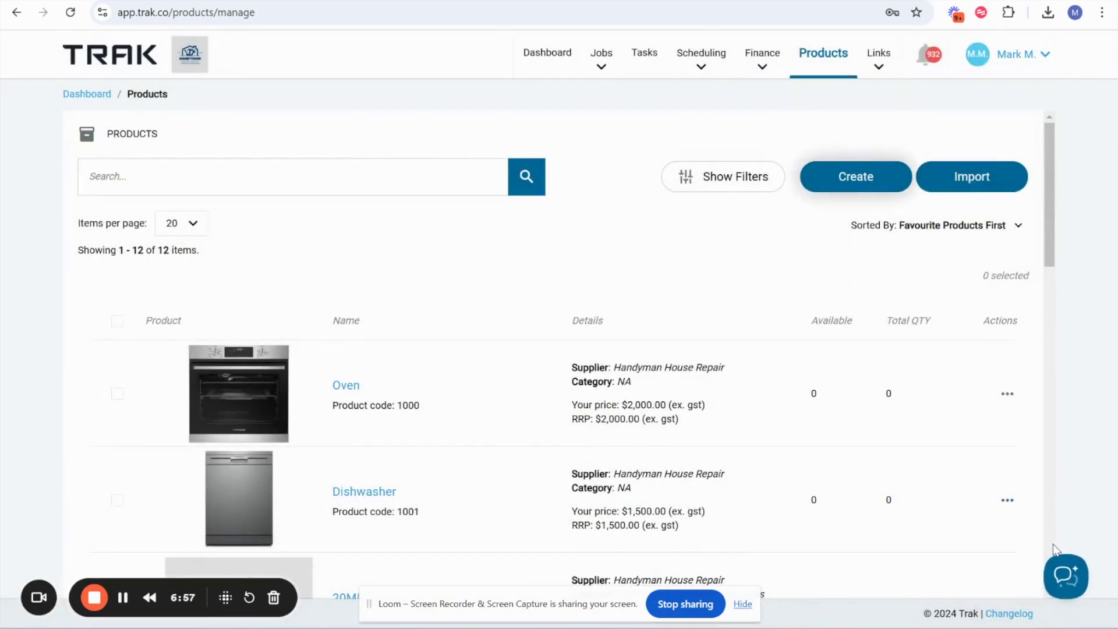